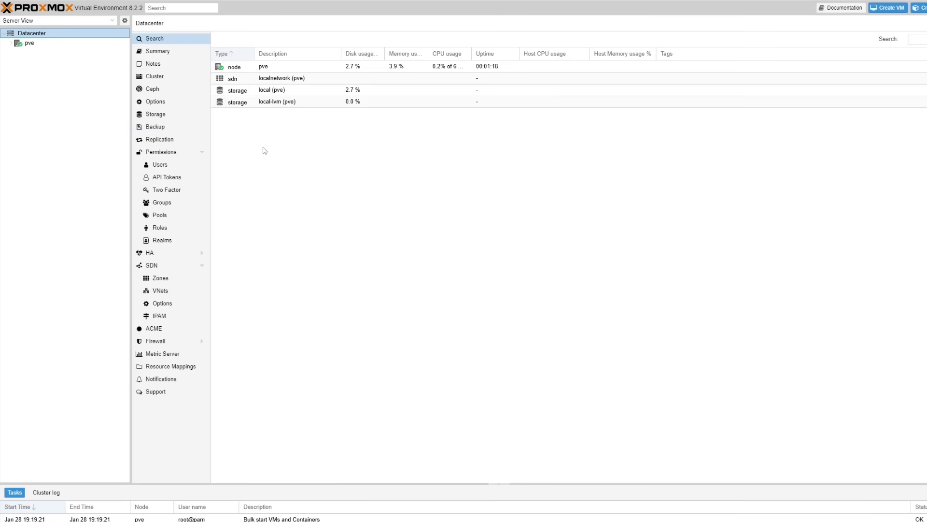
- Add the pve-no-subscription repository lines to /etc/apt/sources.list in nano and save the file
{"action": "left_click", "coordinate": [12, 43]}
{"action": "left_click", "coordinate": [40, 45]}
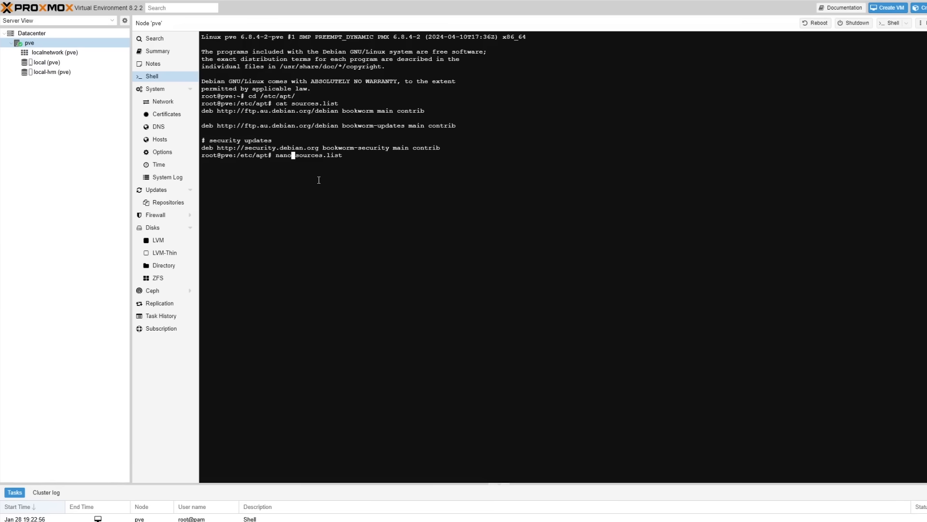
{"action": "key", "text": "Return"}
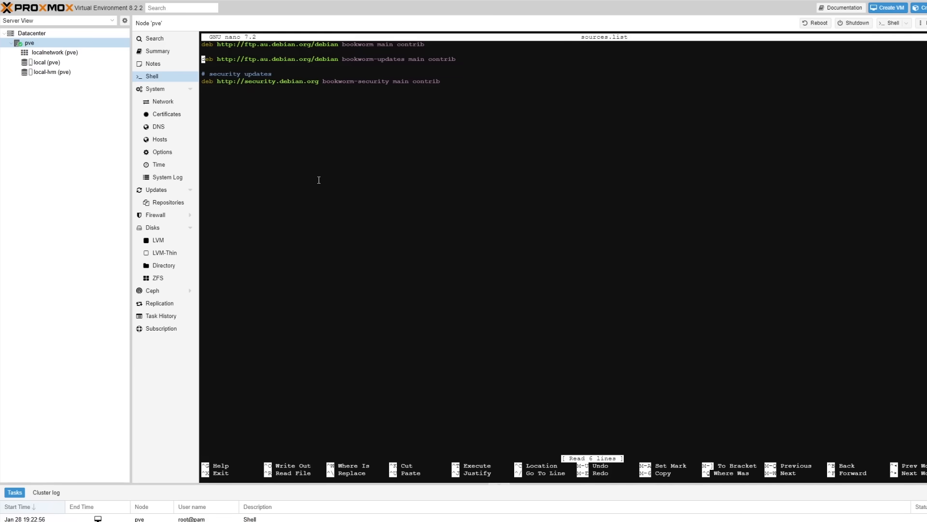
{"action": "key", "text": "Delete"}
{"action": "key", "text": "Down"}
{"action": "key", "text": "Return"}
{"action": "key", "text": "Return"}
{"action": "right_click", "coordinate": [234, 140]}
{"action": "left_click", "coordinate": [262, 227]}
{"action": "key", "text": "Return"}
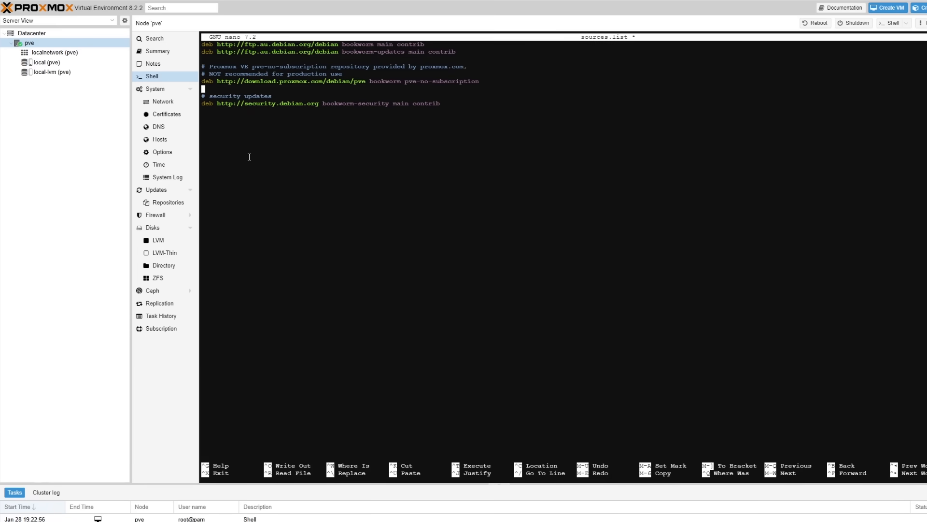
{"action": "key", "text": "ctrl+s"}
{"action": "key", "text": "ctrl+x"}
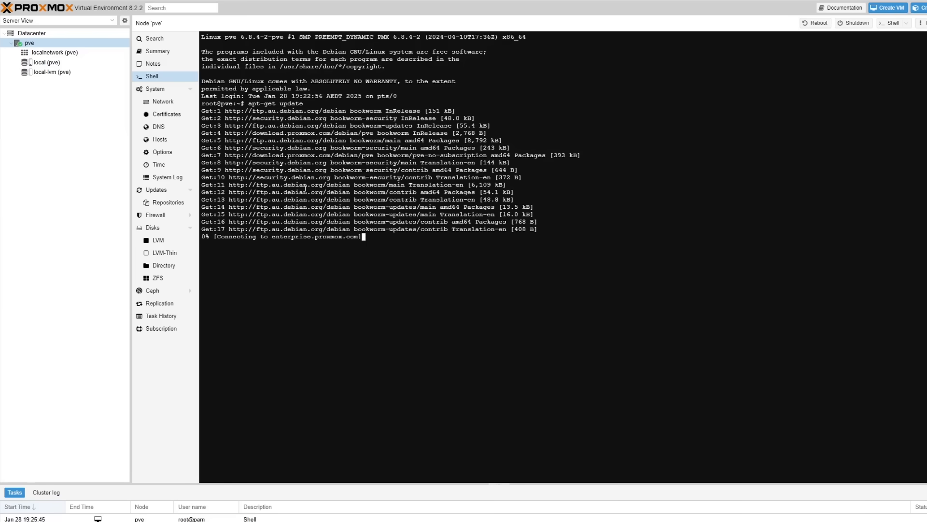
- Run apt-get dist-upgrade in the node shell to upgrade the system's packages
{"action": "right_click", "coordinate": [300, 316]}
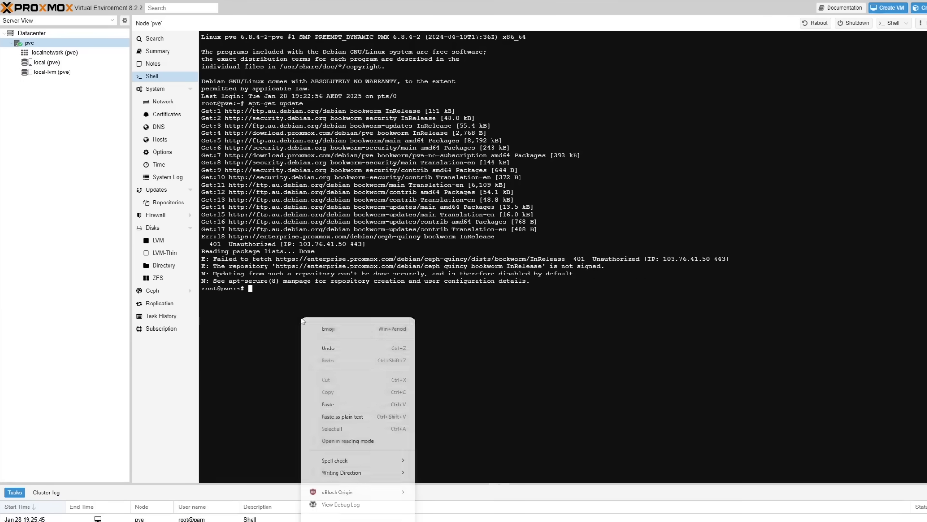
{"action": "left_click", "coordinate": [322, 349]}
{"action": "key", "text": "Return"}
{"action": "key", "text": "Return"}
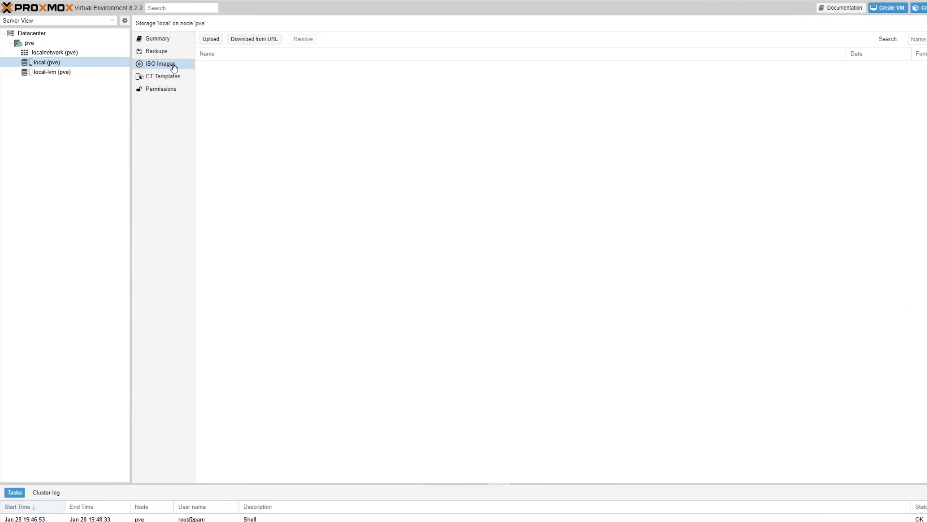
- Upload the TrueNAS SCALE ISO to the pve node's local storage
{"action": "left_click", "coordinate": [215, 40]}
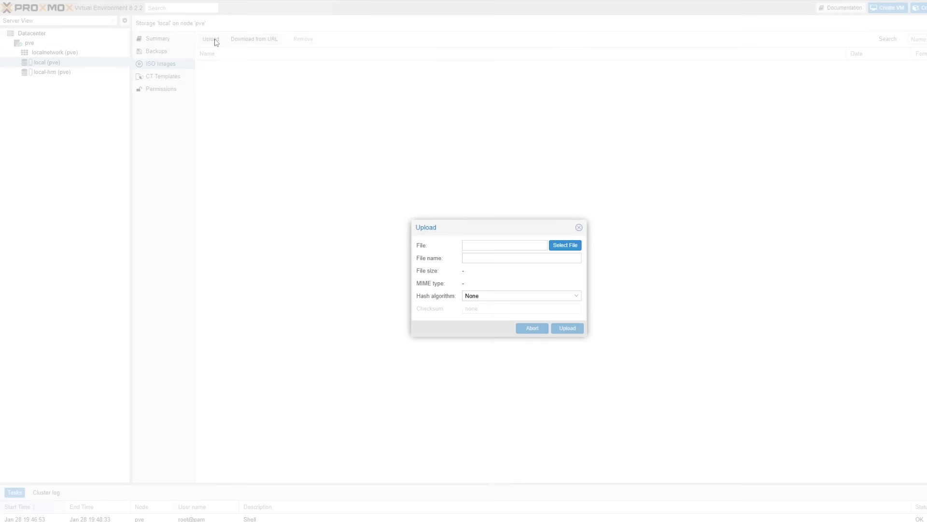
{"action": "left_click", "coordinate": [565, 245]}
{"action": "double_click", "coordinate": [138, 70]}
{"action": "left_click", "coordinate": [568, 328]}
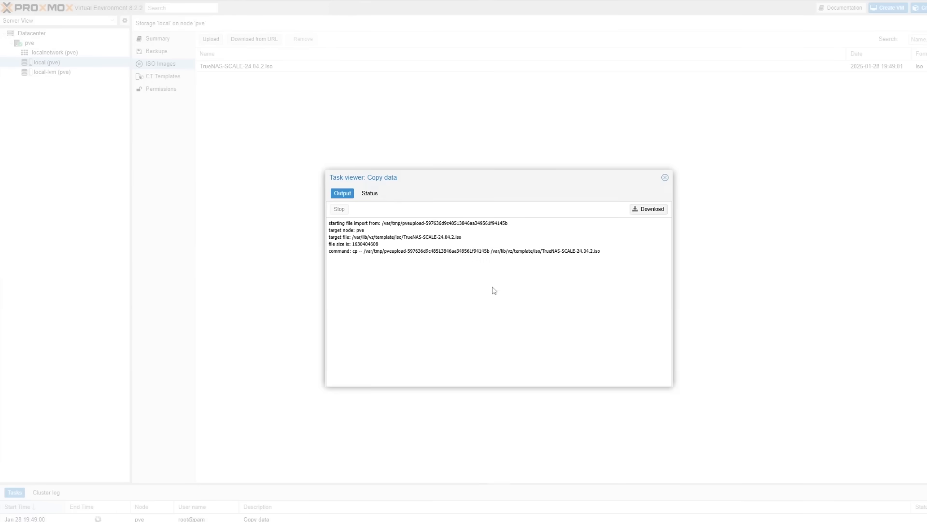
{"action": "left_click", "coordinate": [668, 184]}
- Upload the Windows10.iso image to local storage
{"action": "left_click", "coordinate": [210, 38]}
{"action": "left_click", "coordinate": [564, 245]}
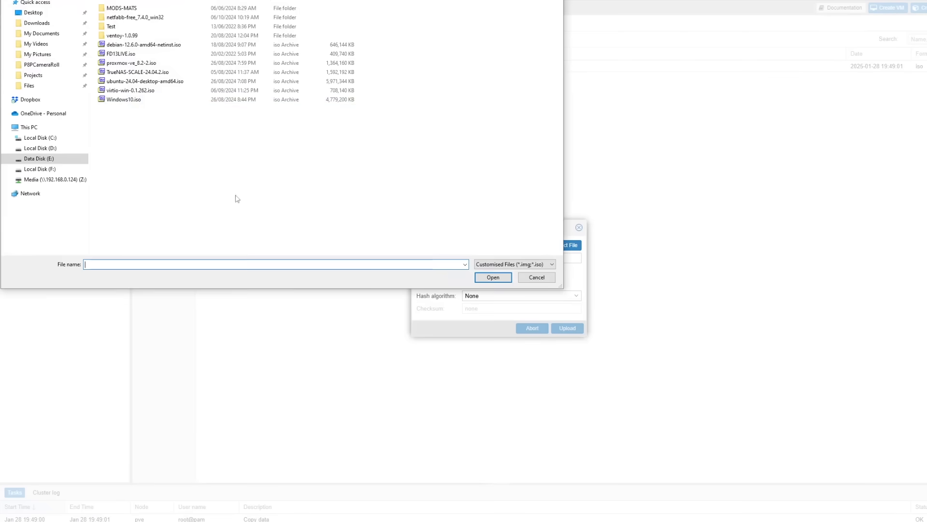
{"action": "double_click", "coordinate": [239, 199]}
{"action": "left_click", "coordinate": [568, 328]}
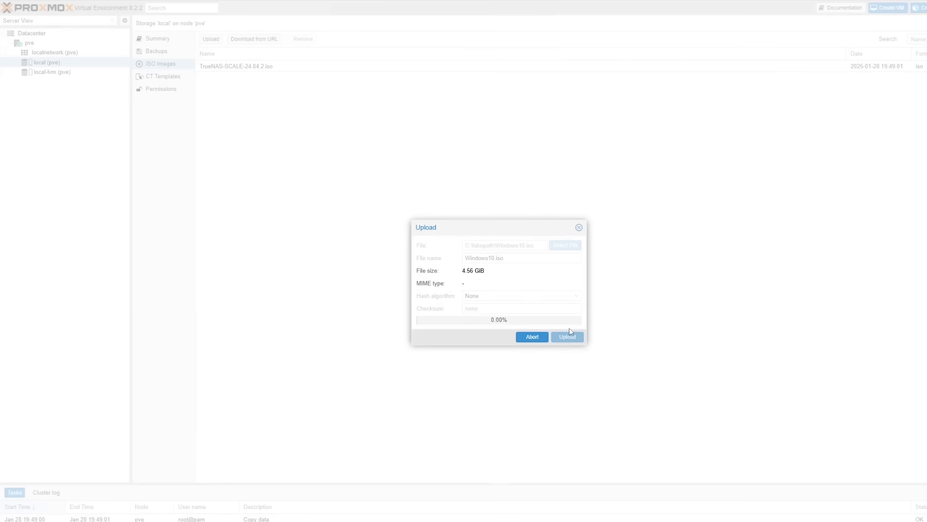
- Upload the Debian netinst ISO to local storage
{"action": "left_click", "coordinate": [210, 39]}
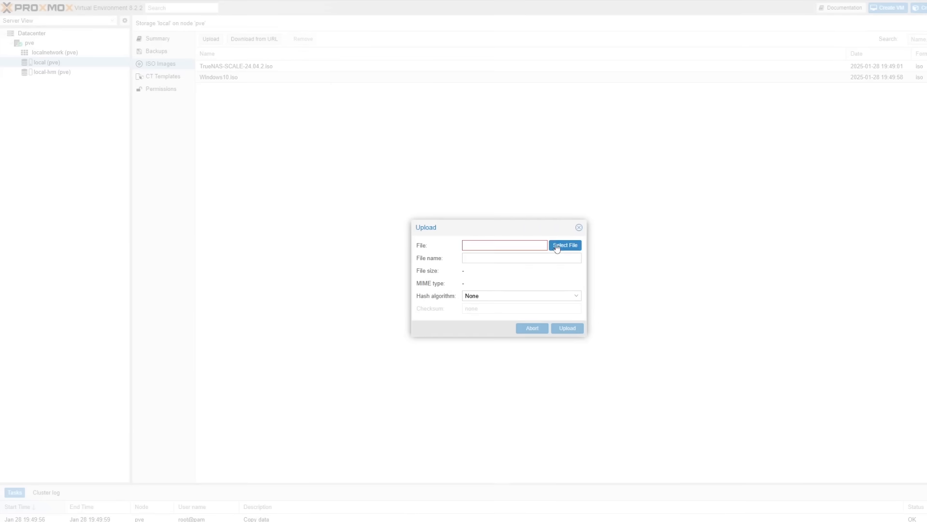
{"action": "left_click", "coordinate": [565, 245]}
{"action": "double_click", "coordinate": [239, 101]}
{"action": "left_click", "coordinate": [568, 328]}
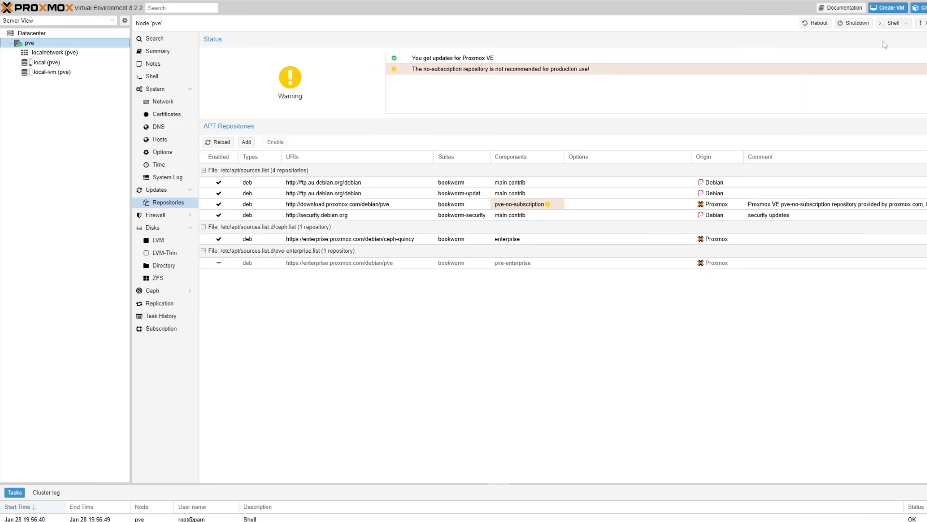
- Start a new VM with ID 100 named TrueNAS on node pve, booting the TrueNAS SCALE ISO
{"action": "left_click", "coordinate": [888, 8]}
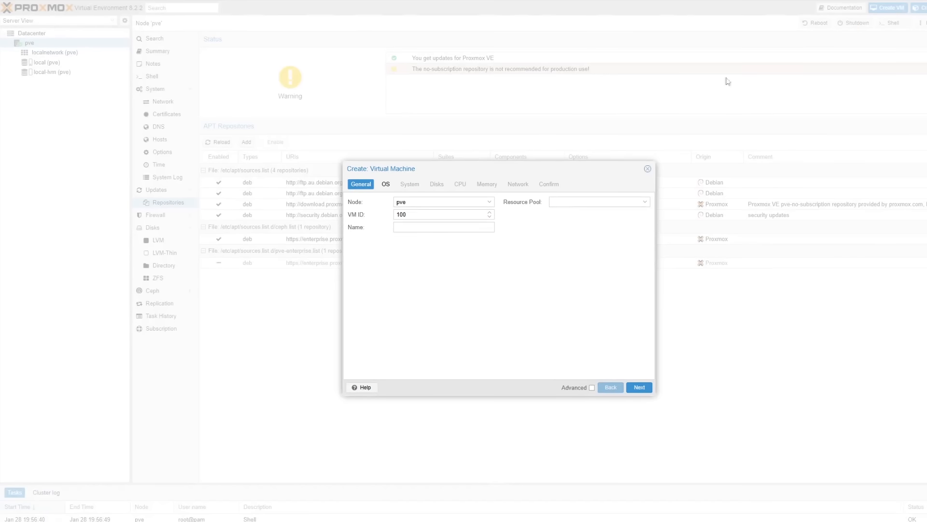
{"action": "left_click", "coordinate": [415, 203]}
{"action": "left_click", "coordinate": [425, 215]}
{"action": "left_click", "coordinate": [418, 228]}
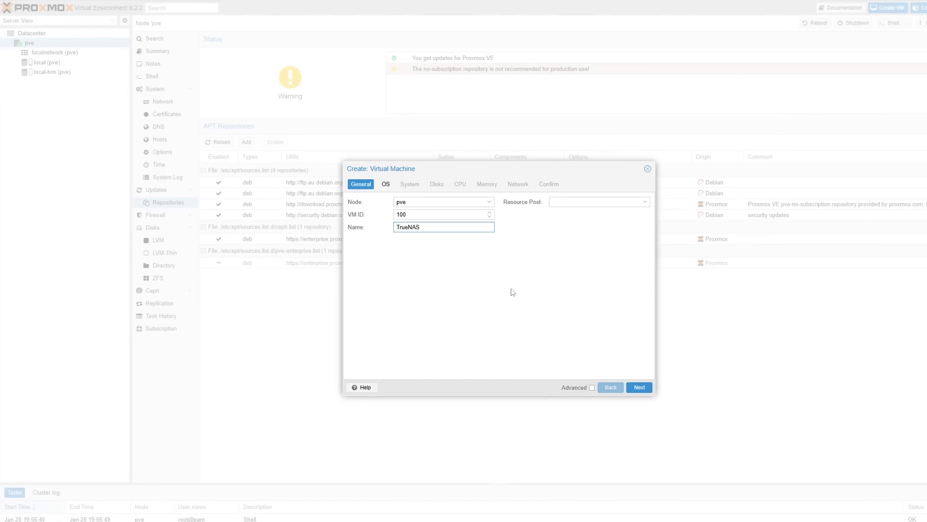
{"action": "left_click", "coordinate": [639, 389]}
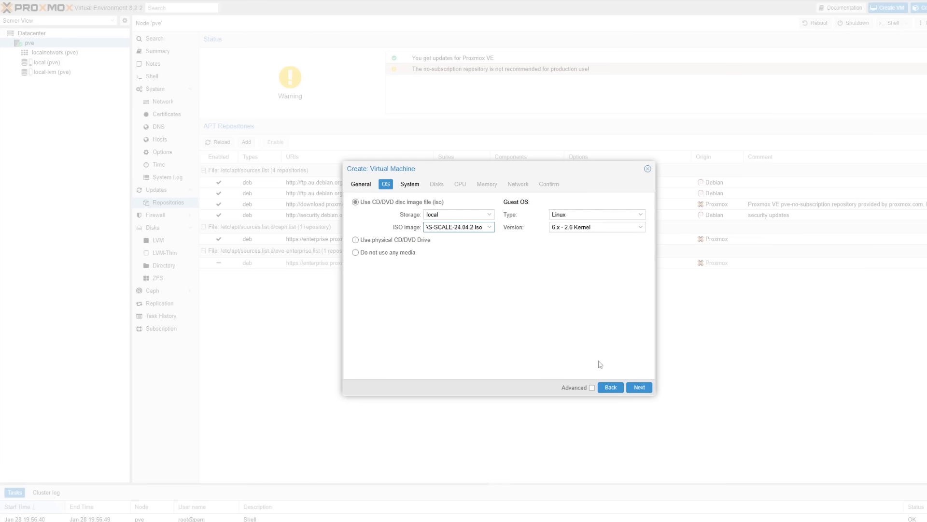
{"action": "left_click", "coordinate": [639, 387]}
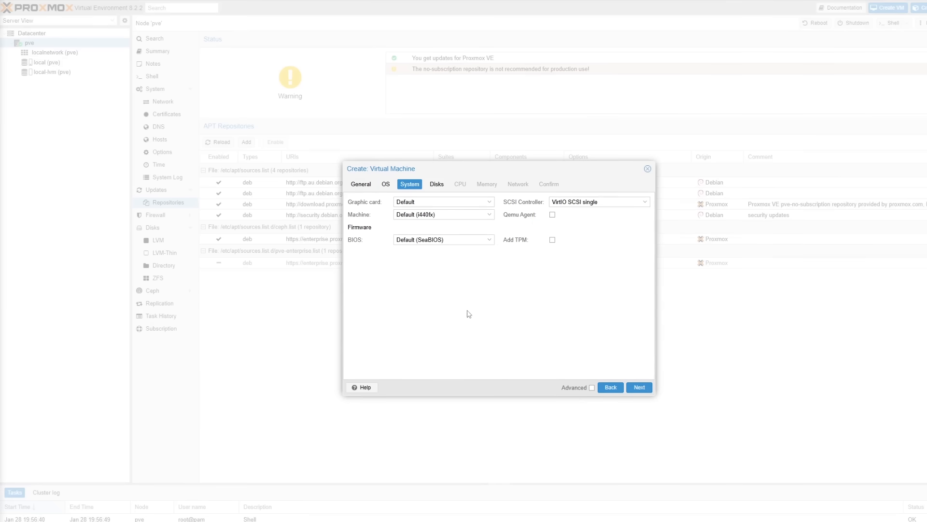
{"action": "left_click", "coordinate": [641, 387]}
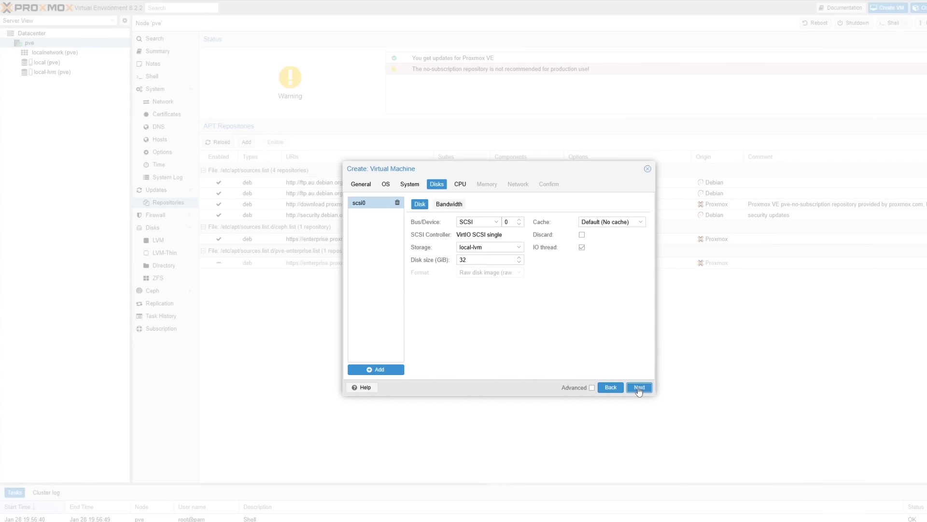
- Give the VM a 64 GiB disk, 2 cores and 8192 MiB of memory
{"action": "left_click_drag", "start_coordinate": [476, 259], "coordinate": [454, 265]}
{"action": "left_click", "coordinate": [640, 387]}
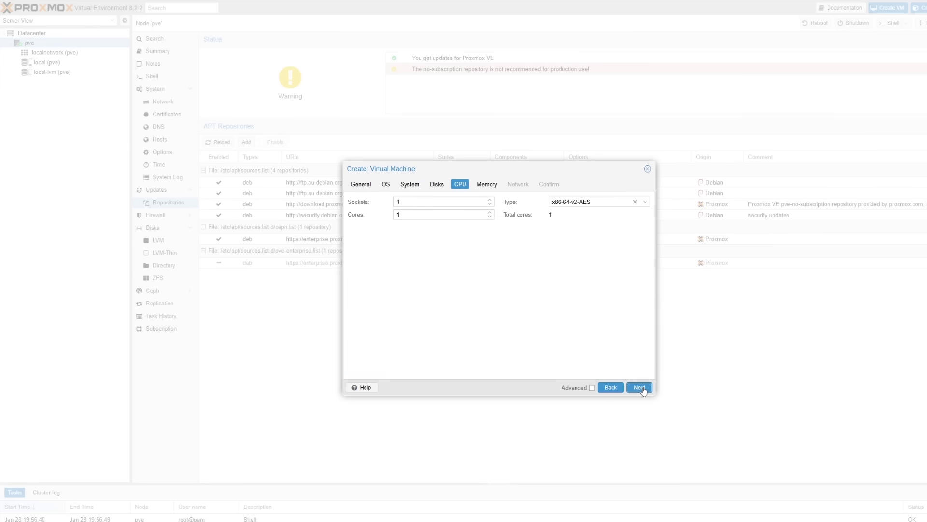
{"action": "left_click", "coordinate": [412, 202]}
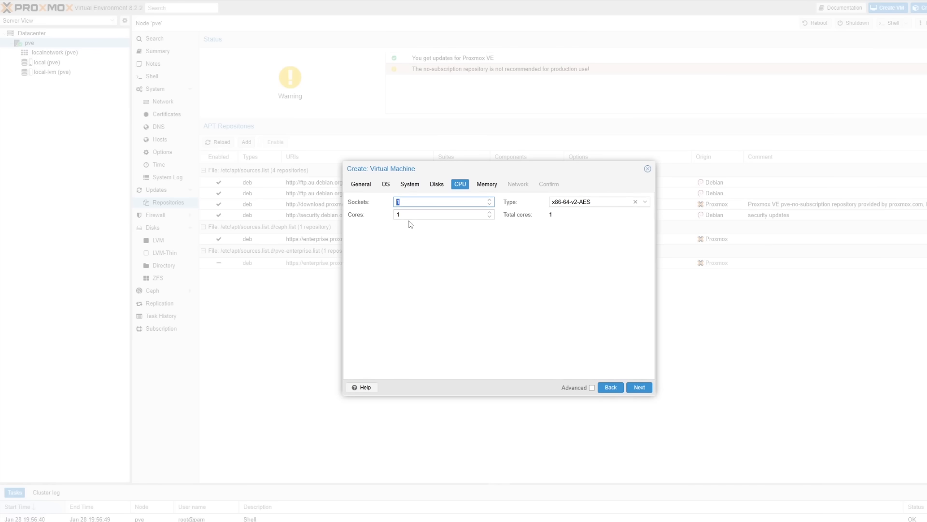
{"action": "left_click_drag", "start_coordinate": [413, 215], "coordinate": [397, 215]}
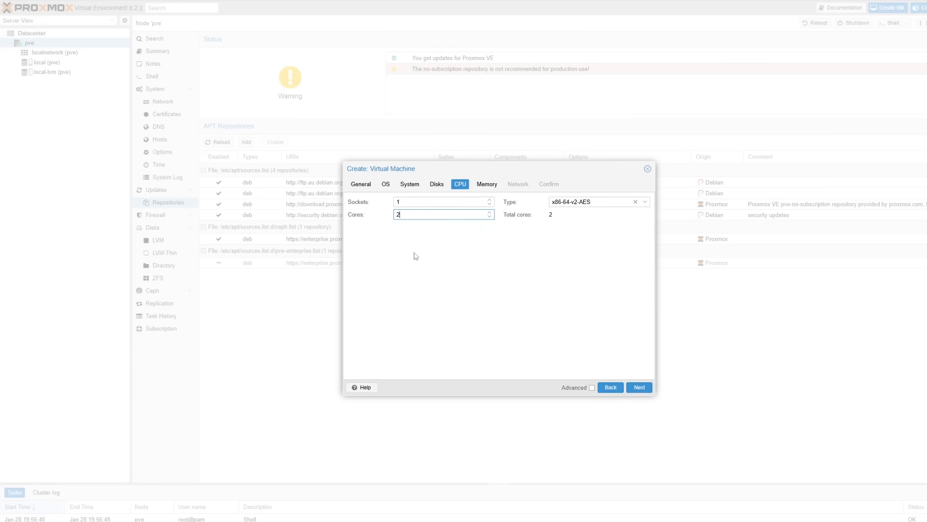
{"action": "type", "text": "8192"}
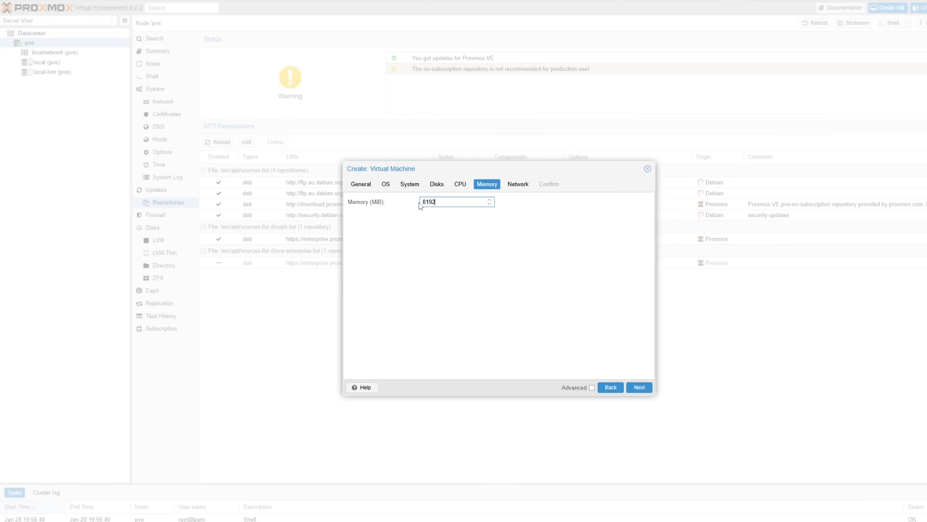
{"action": "left_click", "coordinate": [358, 279]}
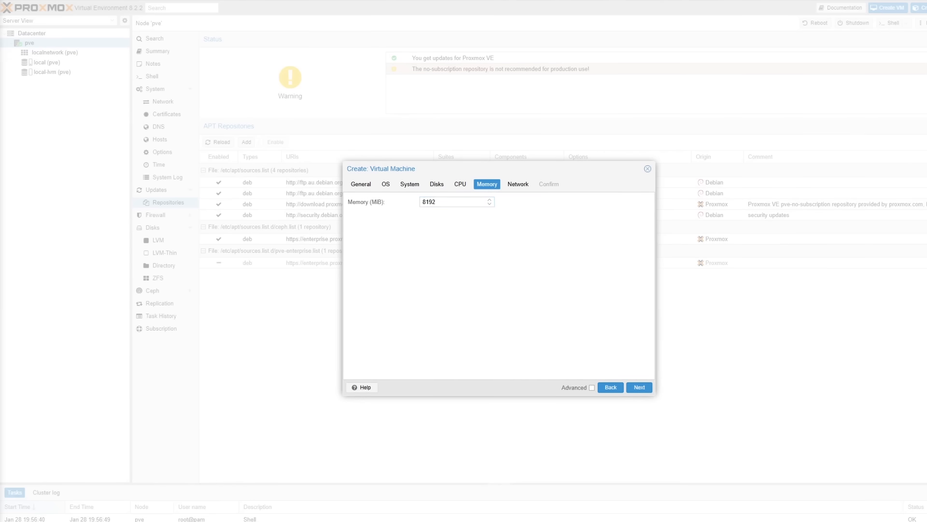
- Keep the default VirtIO network and finish creating the TrueNAS VM
{"action": "left_click", "coordinate": [640, 387]}
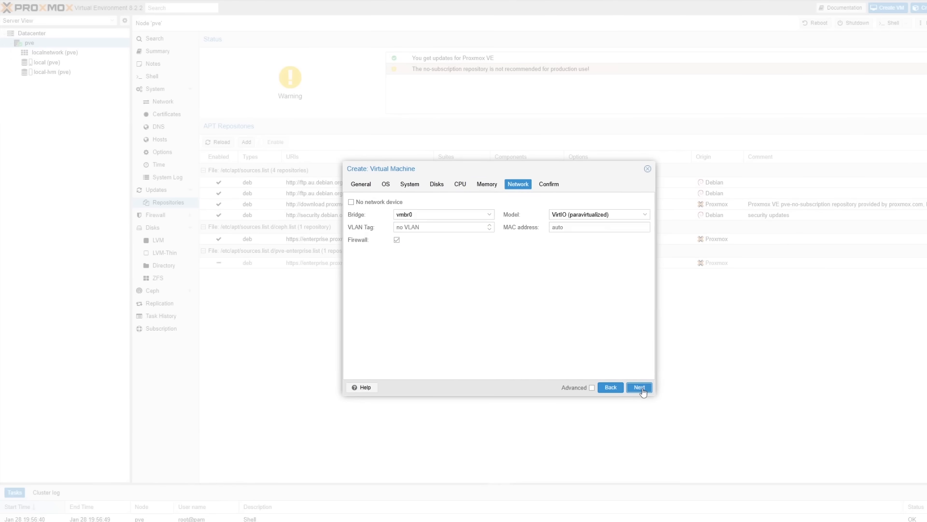
{"action": "left_click", "coordinate": [641, 387]}
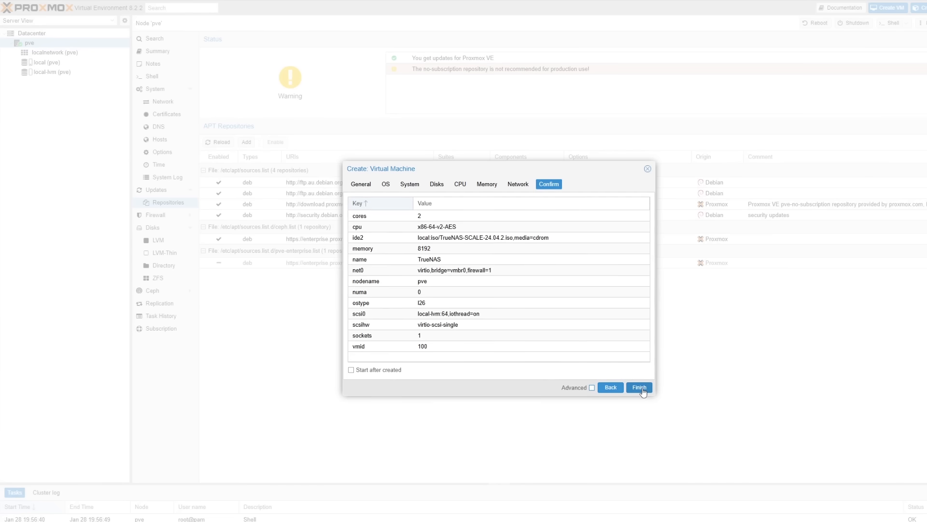
{"action": "left_click", "coordinate": [640, 387]}
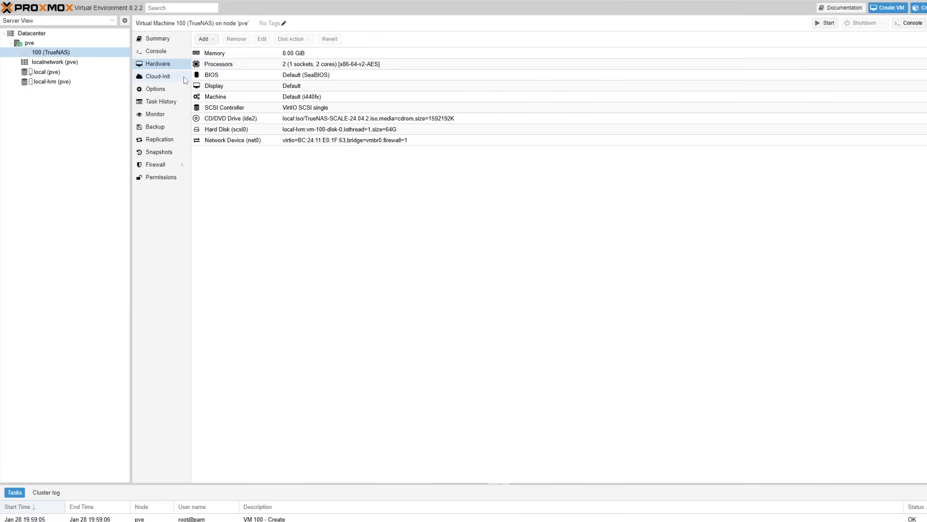
- Enable Start at boot in VM 100's options
{"action": "left_click", "coordinate": [155, 89]}
{"action": "left_click", "coordinate": [262, 65]}
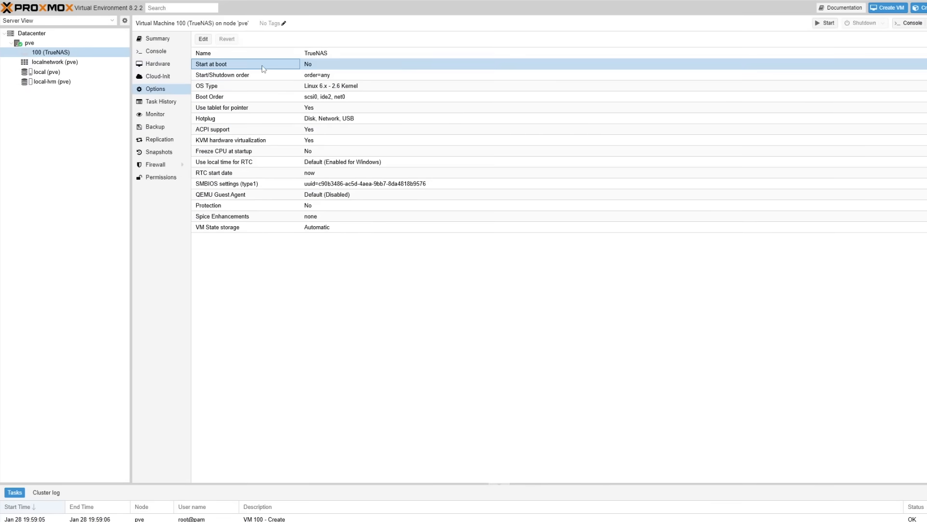
{"action": "left_click", "coordinate": [202, 39]}
{"action": "left_click", "coordinate": [488, 277]}
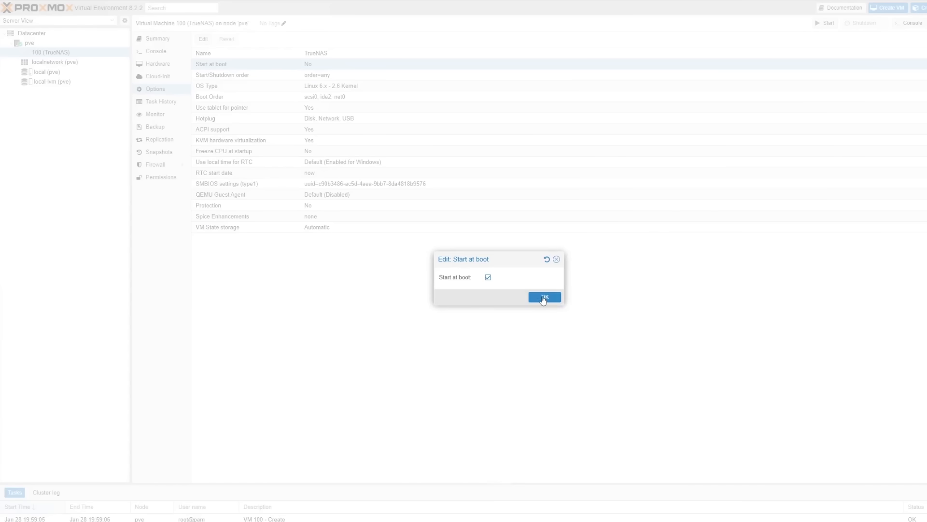
{"action": "left_click", "coordinate": [545, 298]}
- Set the VM's start/shutdown order to 1 with a startup delay of 90
{"action": "left_click", "coordinate": [247, 74]}
{"action": "left_click", "coordinate": [204, 38]}
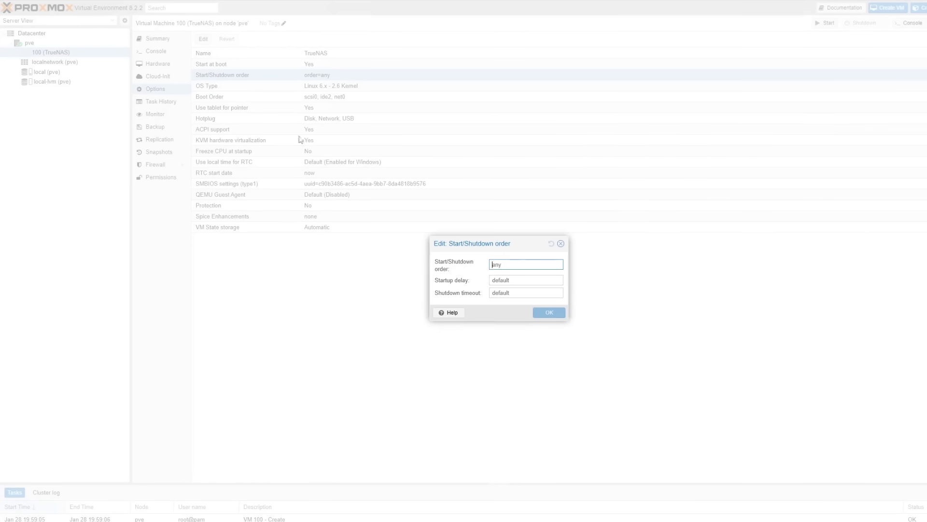
{"action": "type", "text": "1"}
{"action": "left_click", "coordinate": [512, 279]}
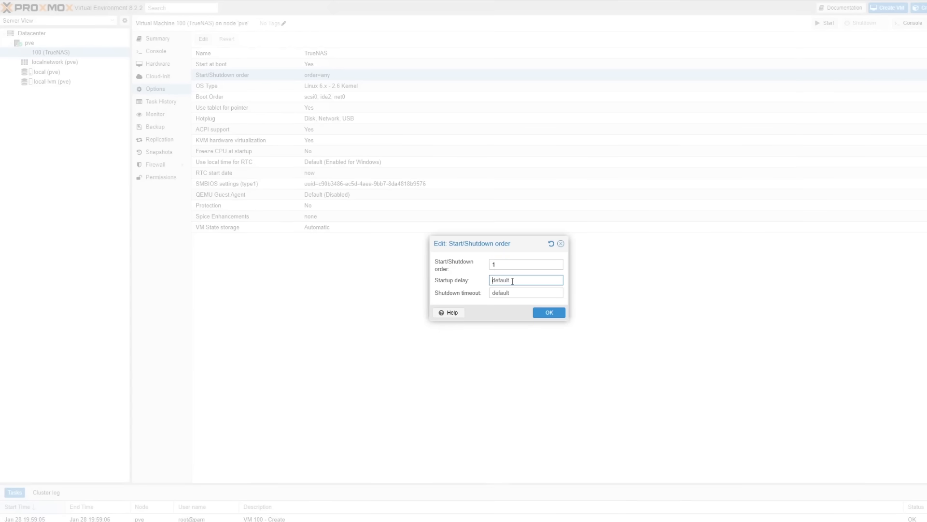
{"action": "type", "text": "90"}
{"action": "left_click", "coordinate": [550, 312]}
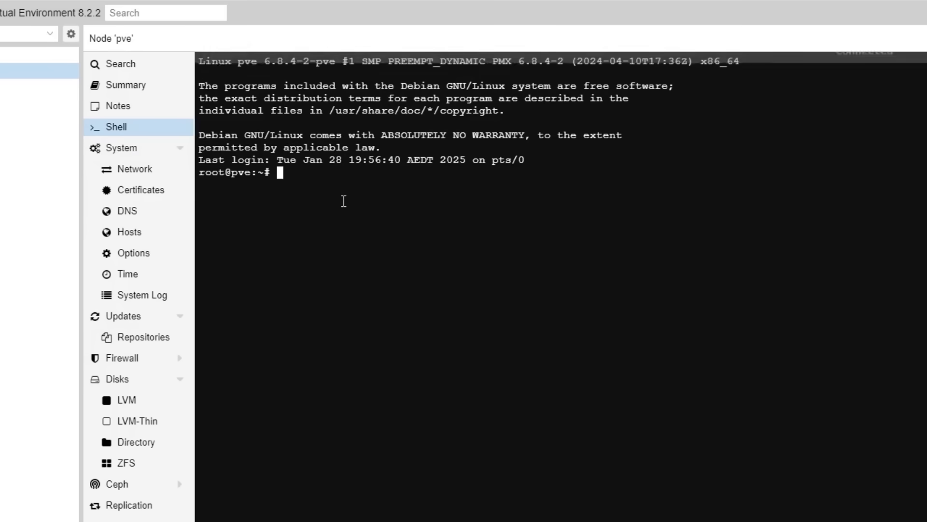
{"action": "type", "text": "apt instal"}
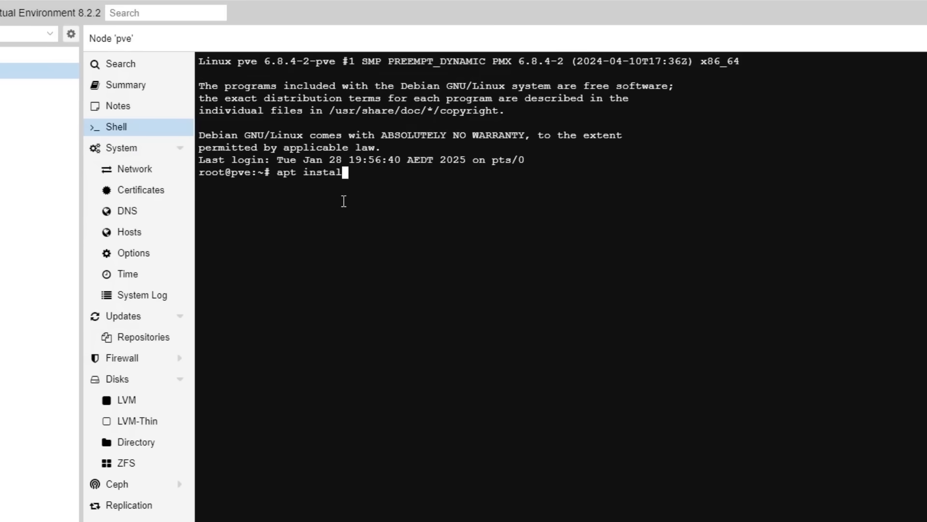
{"action": "type", "text": "l lshw"}
- Install lshw on the host, then review VM 100's hardware with its attached disks
{"action": "key", "text": "Return"}
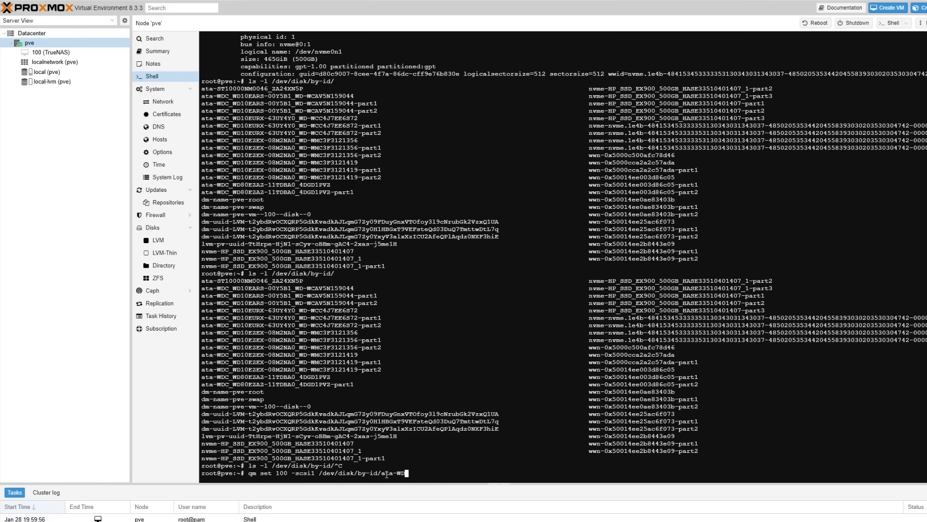
{"action": "type", "text": "C_WD"}
{"action": "type", "text": "10EARS-00Y5B1_WD-WCAV5N159044"}
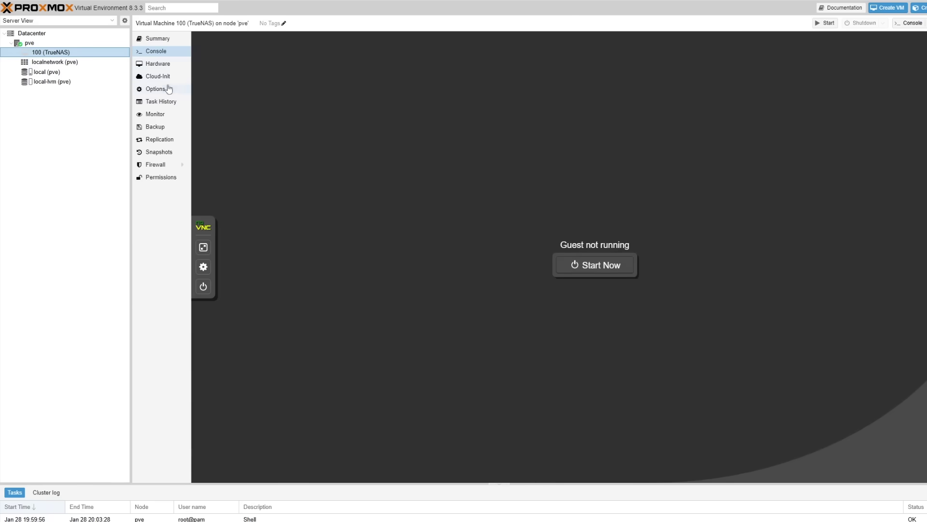
{"action": "left_click", "coordinate": [163, 66]}
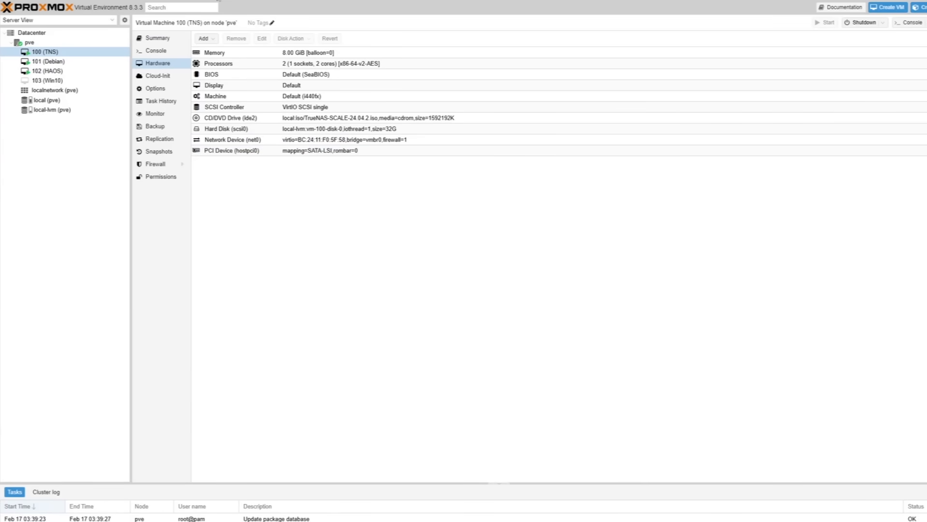
- Check the SATA-LSI PCI device passed through to the TrueNAS VM
{"action": "left_click", "coordinate": [261, 38]}
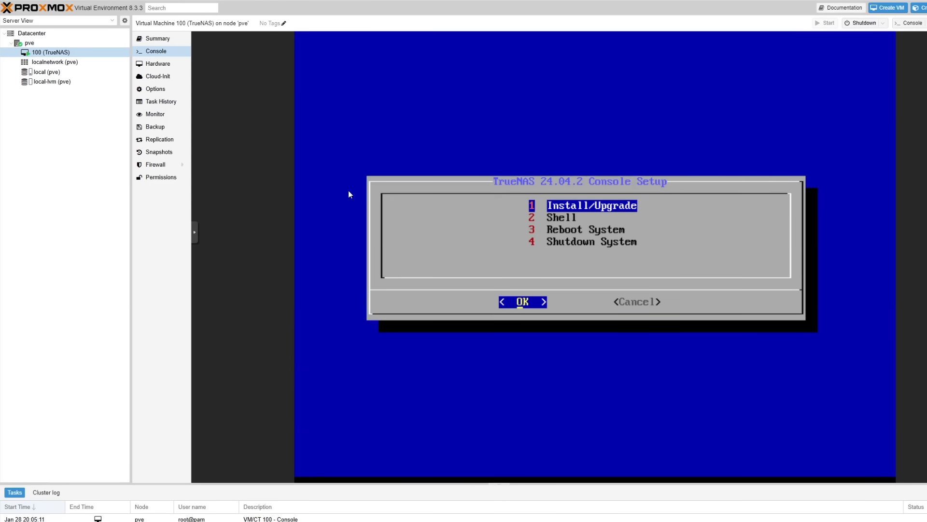
- Choose Install/Upgrade and select the 64 GiB sda disk as the install target, accepting its erasure
{"action": "key", "text": "Return"}
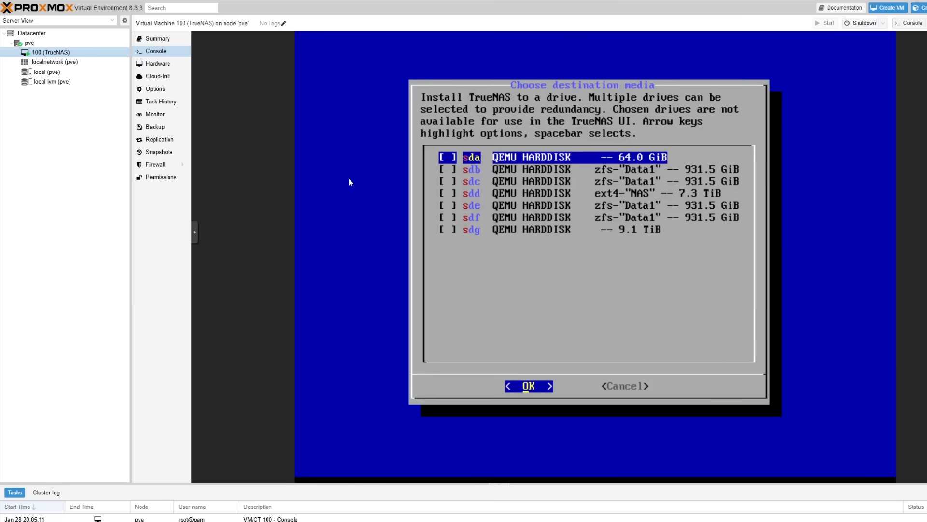
{"action": "key", "text": "space"}
{"action": "key", "text": "Return"}
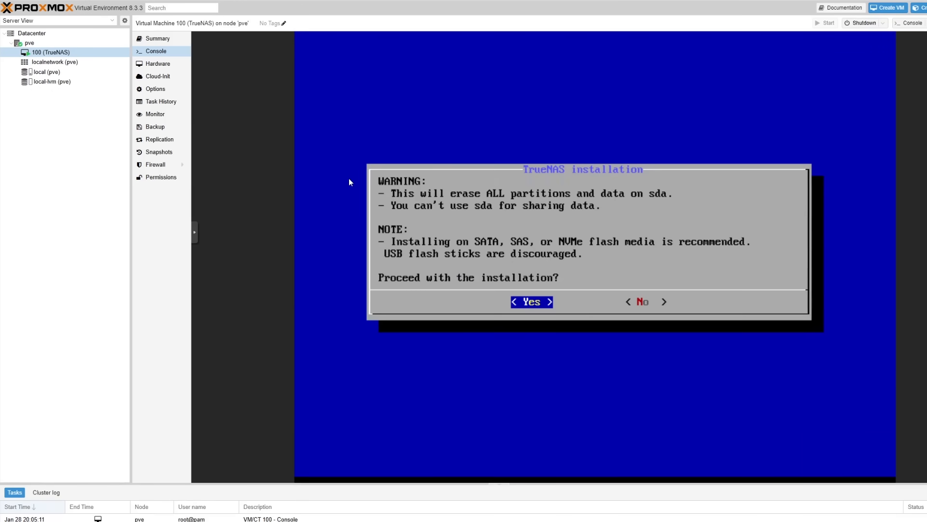
{"action": "key", "text": "Return"}
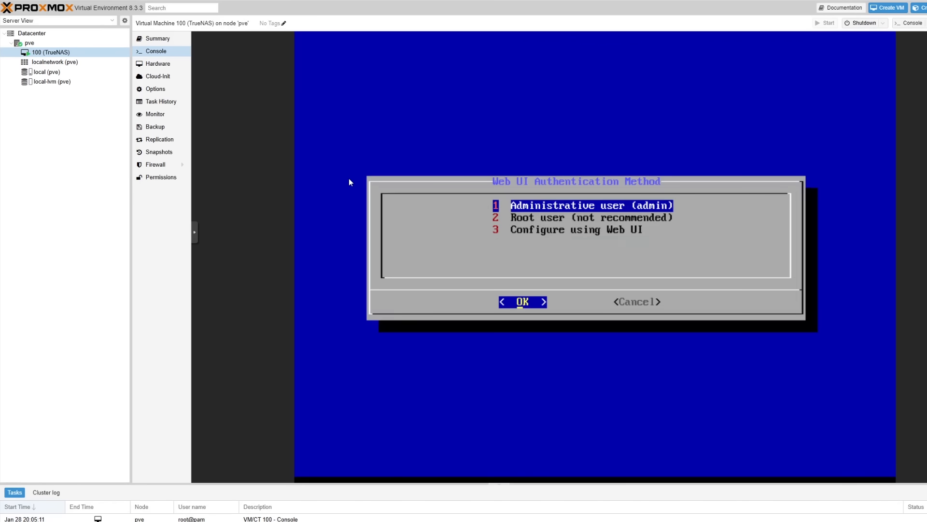
- Set up the administrative user with its password, create a swap partition and allow EFI boot
{"action": "key", "text": "Return"}
{"action": "type", "text": "********"}
{"action": "key", "text": "Tab"}
{"action": "type", "text": "********"}
{"action": "key", "text": "Return"}
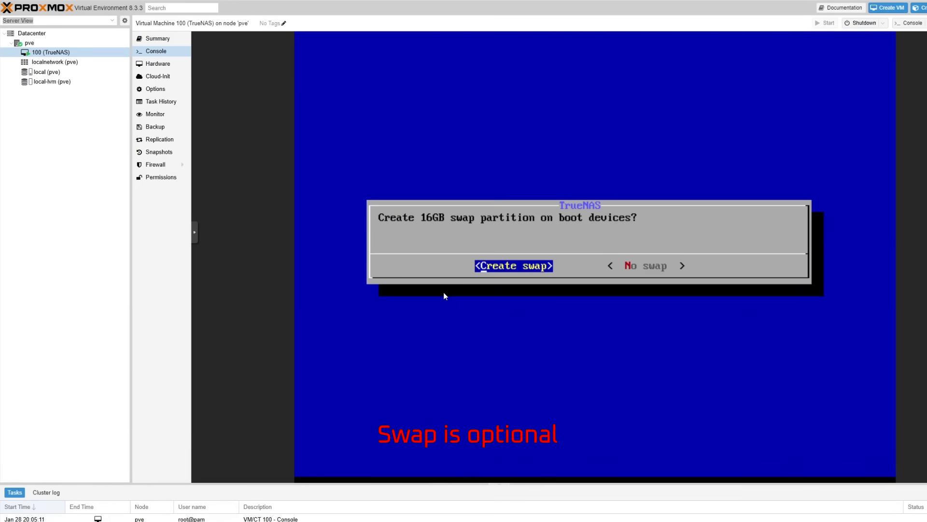
{"action": "key", "text": "Return"}
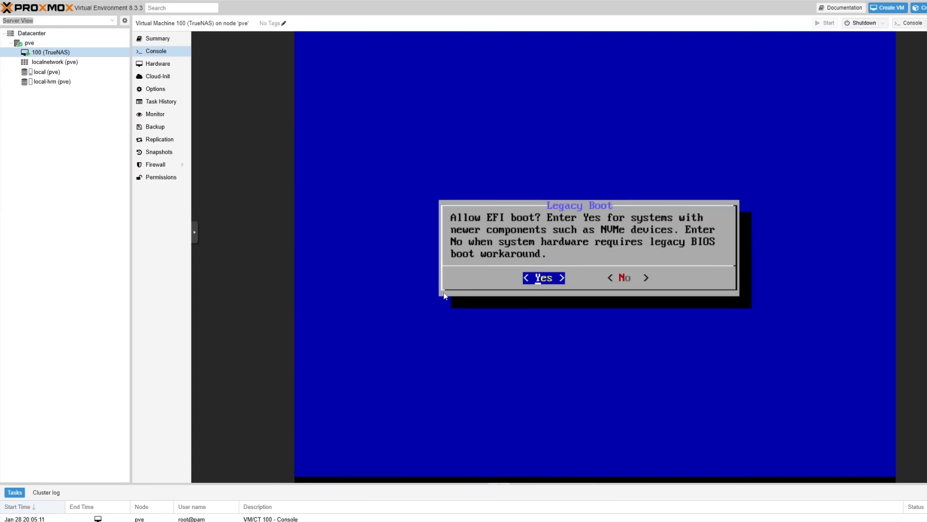
{"action": "key", "text": "Return"}
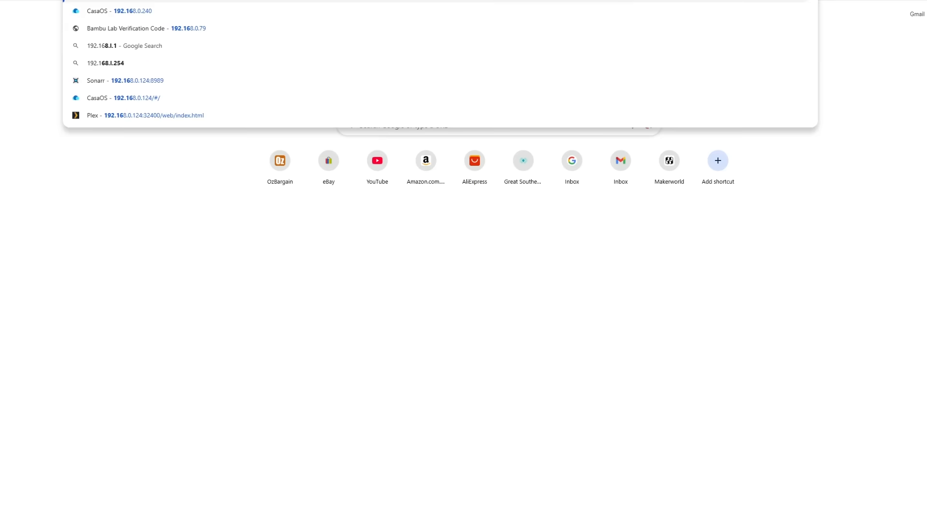
{"action": "type", "text": "192.168.0.75"}
- Log in to the TrueNAS web interface and save the manual three-mirror disk selection
{"action": "key", "text": "Return"}
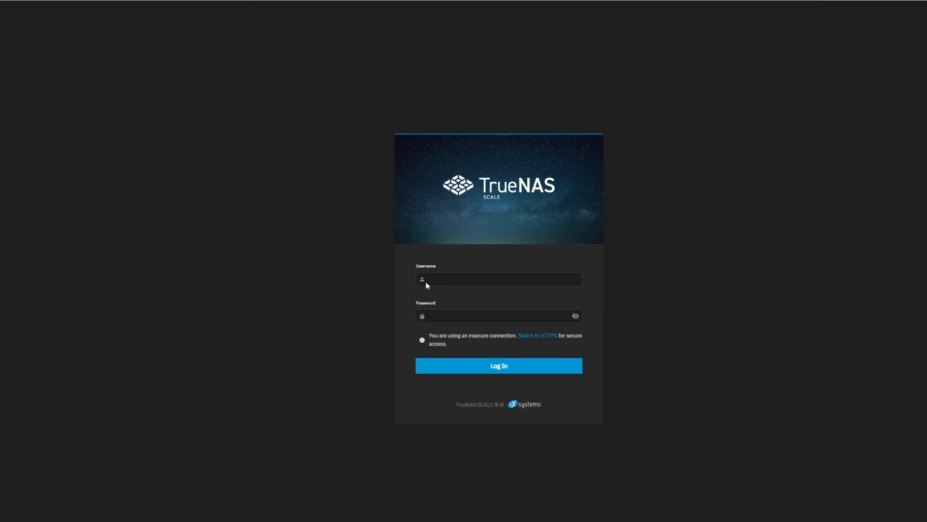
{"action": "left_click", "coordinate": [443, 278]}
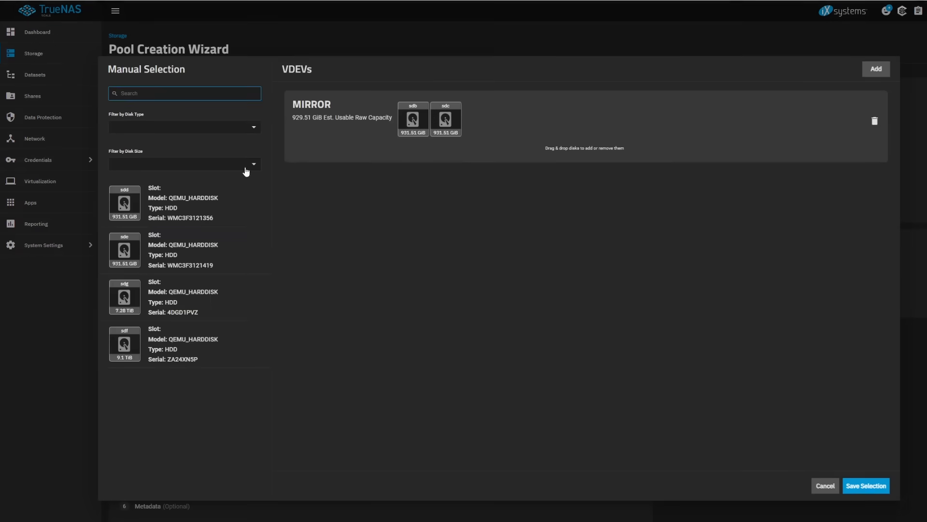
{"action": "left_click", "coordinate": [867, 485]}
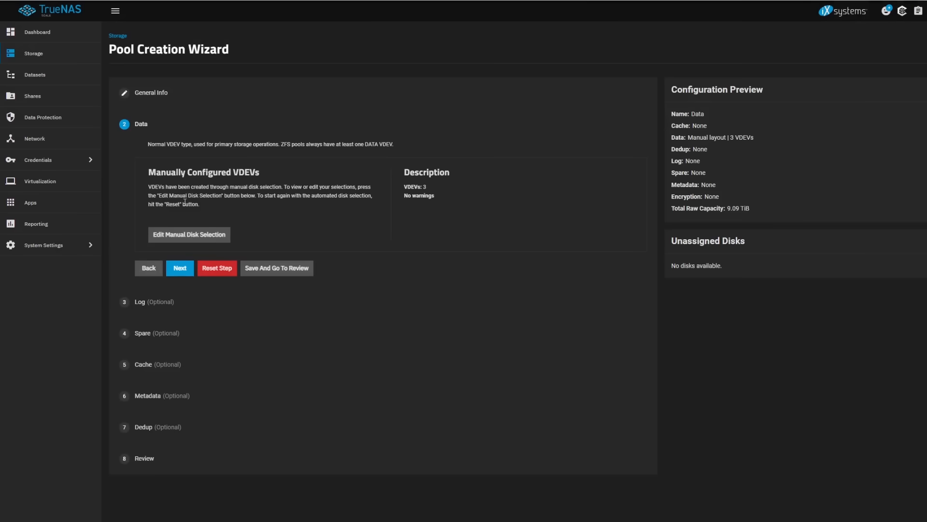
- Skip the optional Log, Spare and remaining wizard steps through to the pool review
{"action": "left_click", "coordinate": [180, 268]}
{"action": "left_click", "coordinate": [262, 206]}
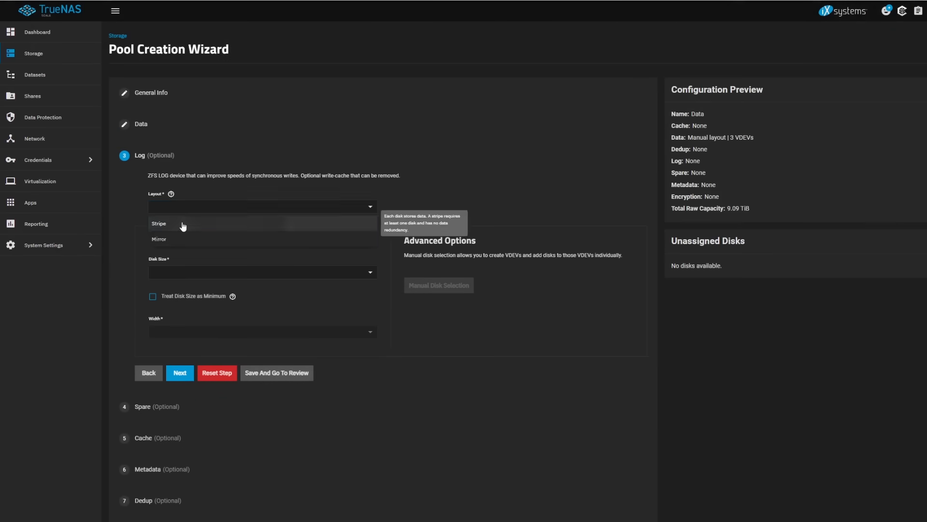
{"action": "left_click", "coordinate": [181, 217]}
{"action": "left_click", "coordinate": [181, 373]}
{"action": "left_click", "coordinate": [180, 367]}
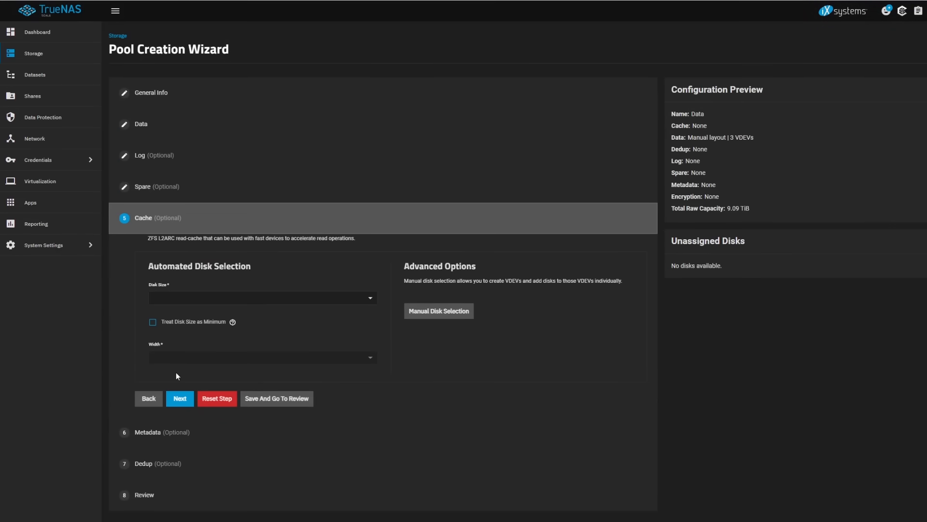
{"action": "left_click", "coordinate": [181, 499]}
{"action": "left_click", "coordinate": [181, 500]}
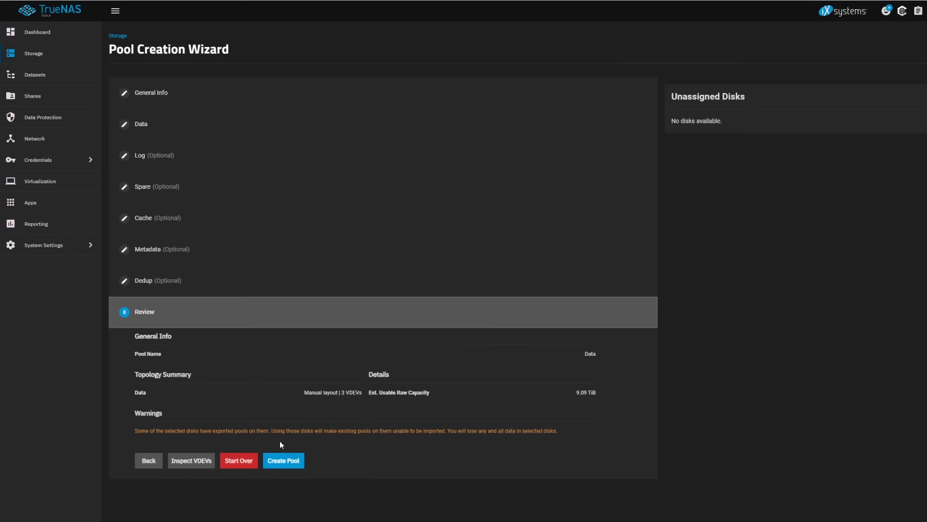
- Create the Data pool, acknowledging the existing pool data warning
{"action": "left_click", "coordinate": [283, 460]}
{"action": "left_click", "coordinate": [442, 301]}
{"action": "left_click", "coordinate": [544, 302]}
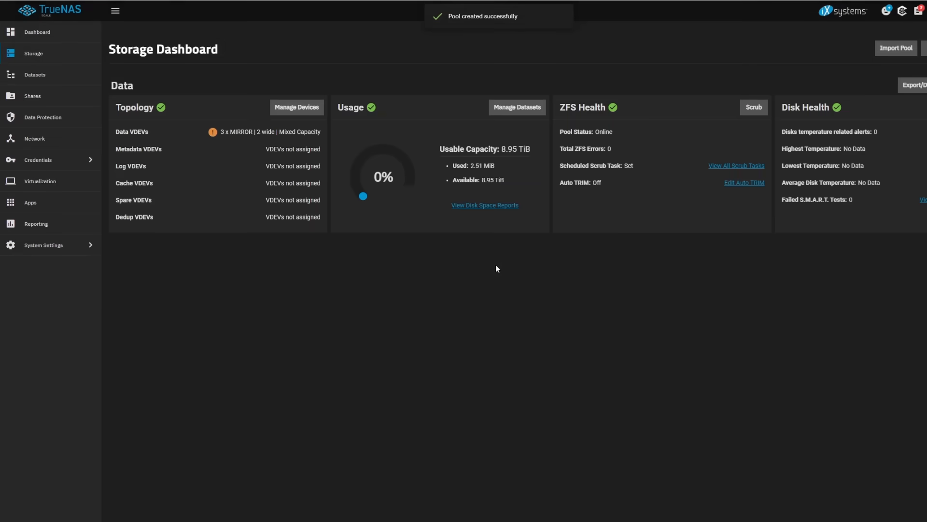
- Start a new SMB share and choose the Data pool under /mnt as its path
{"action": "left_click", "coordinate": [62, 76]}
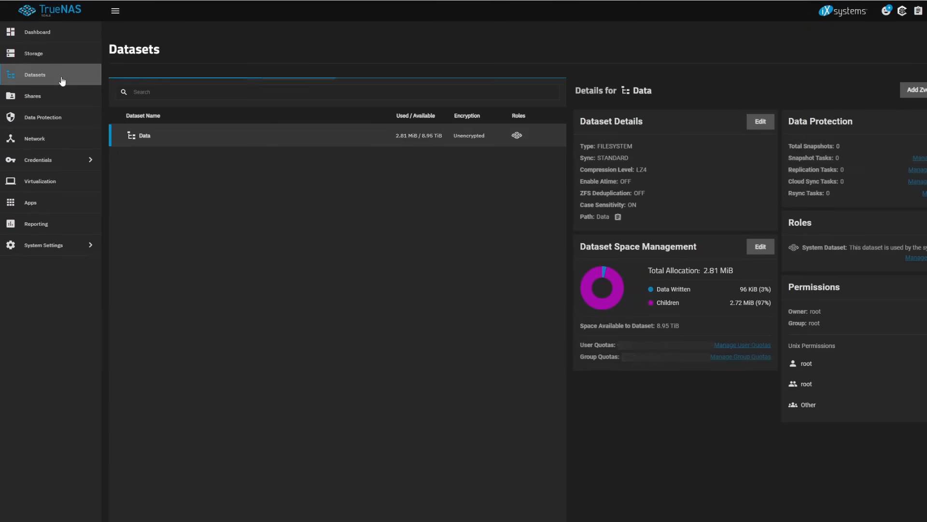
{"action": "left_click", "coordinate": [63, 96]}
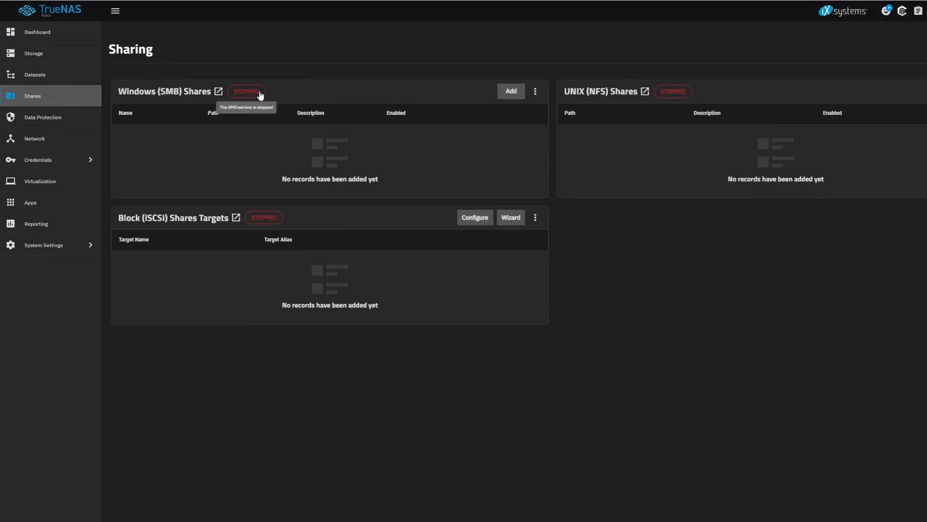
{"action": "left_click", "coordinate": [510, 95]}
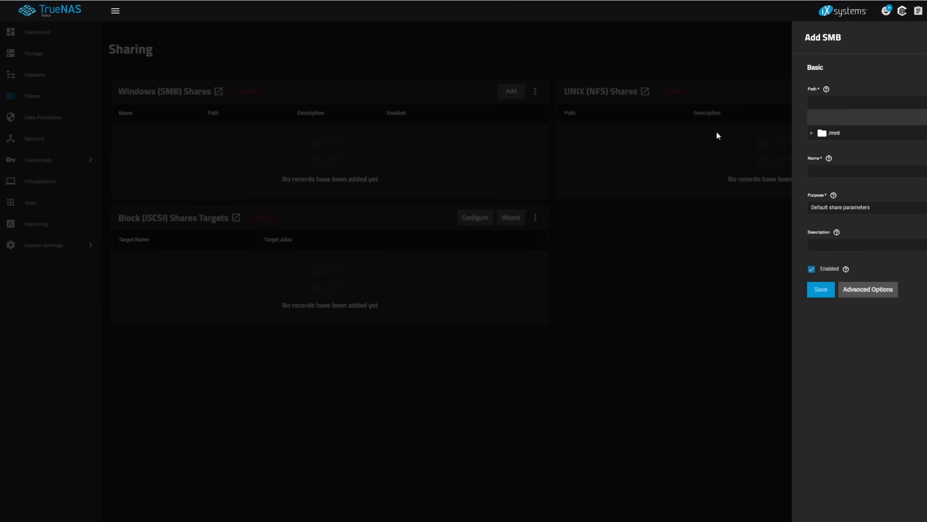
{"action": "left_click", "coordinate": [835, 132]}
{"action": "left_click", "coordinate": [812, 133]}
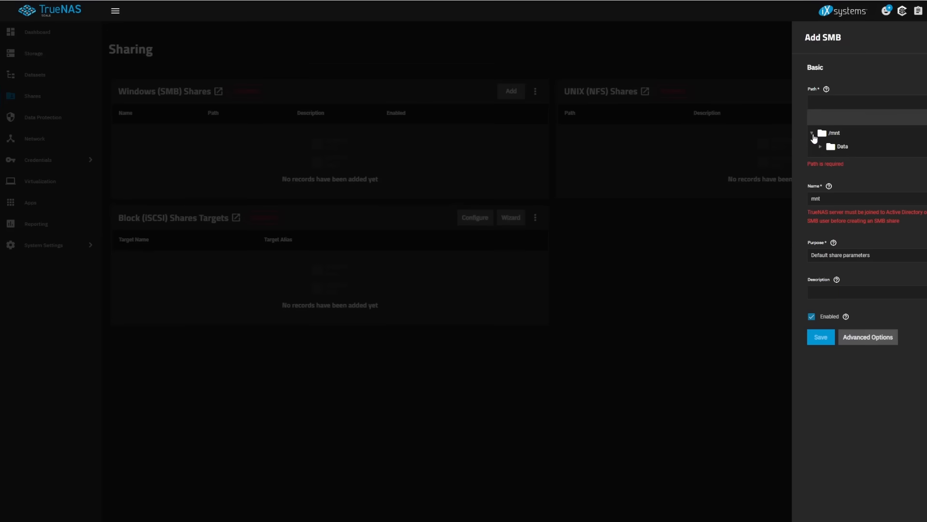
{"action": "left_click", "coordinate": [823, 148]}
- Create a NAS dataset inside Data, then close the unsaved share form
{"action": "left_click", "coordinate": [916, 116]}
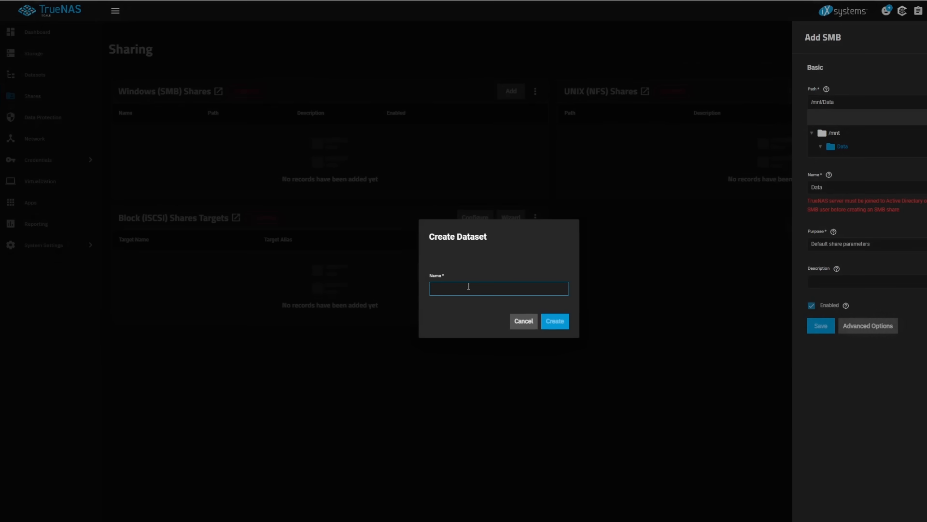
{"action": "type", "text": "NAS"}
{"action": "left_click", "coordinate": [554, 322]}
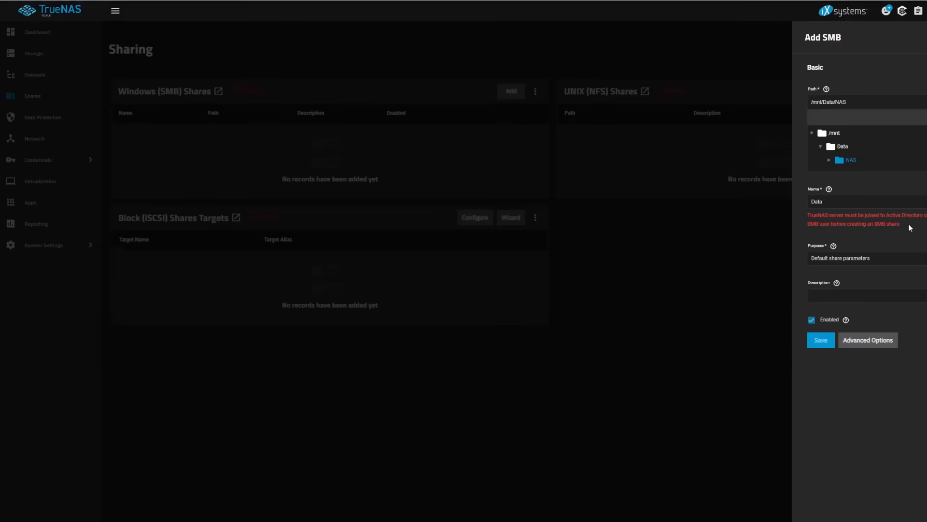
{"action": "left_click", "coordinate": [595, 243]}
- Add local user taylor with a password and Samba authentication enabled, and save it
{"action": "left_click", "coordinate": [38, 160]}
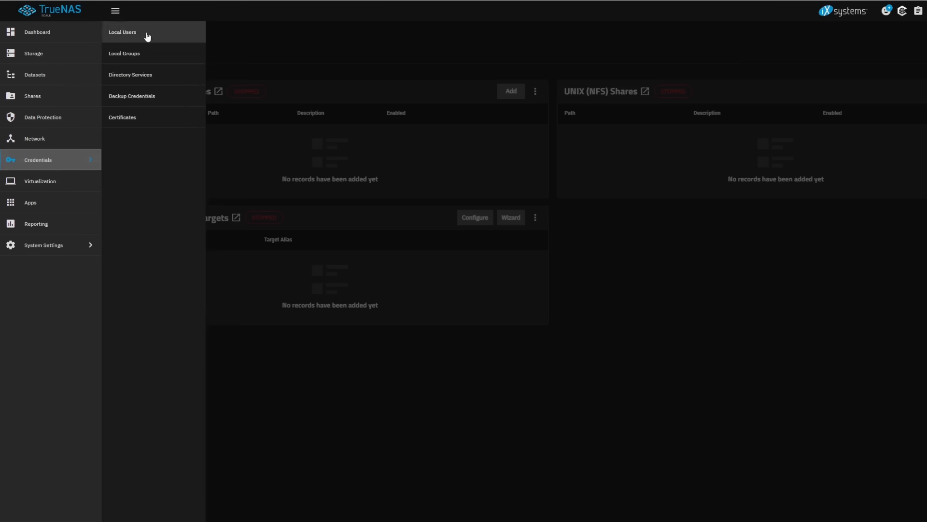
{"action": "left_click", "coordinate": [147, 36]}
{"action": "left_click", "coordinate": [918, 40]}
{"action": "left_click", "coordinate": [724, 105]}
{"action": "type", "text": "t"}
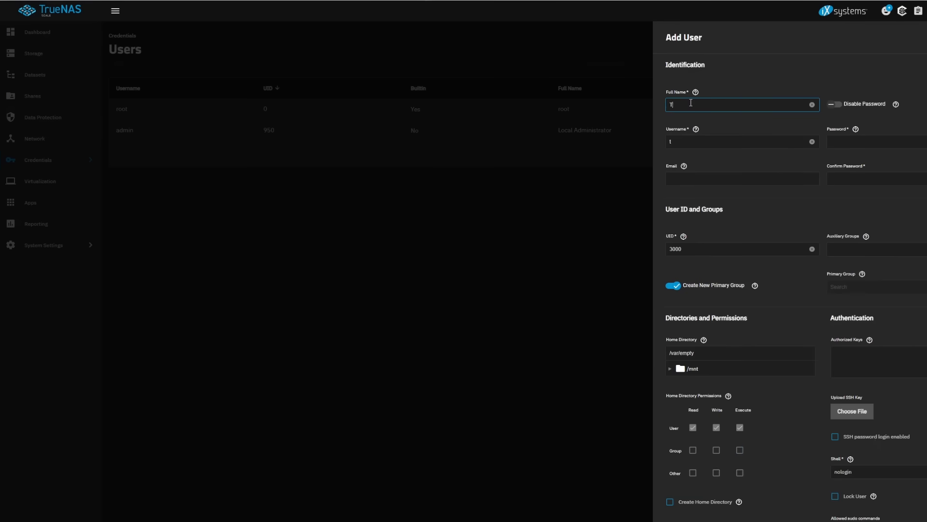
{"action": "type", "text": "Taylor"}
{"action": "key", "text": "Tab"}
{"action": "key", "text": "Tab"}
{"action": "key", "text": "Tab"}
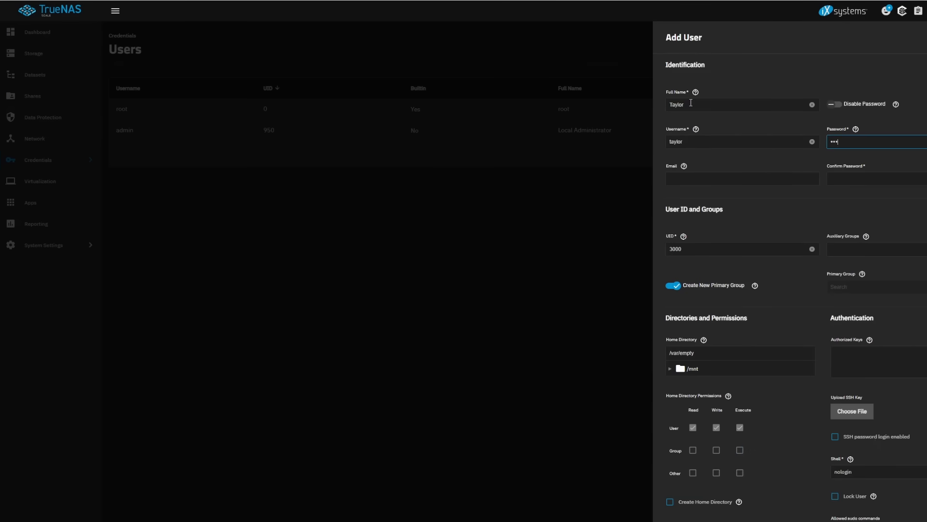
{"action": "key", "text": "Tab"}
{"action": "scroll", "coordinate": [728, 377], "scroll_direction": "down", "scroll_amount": 3}
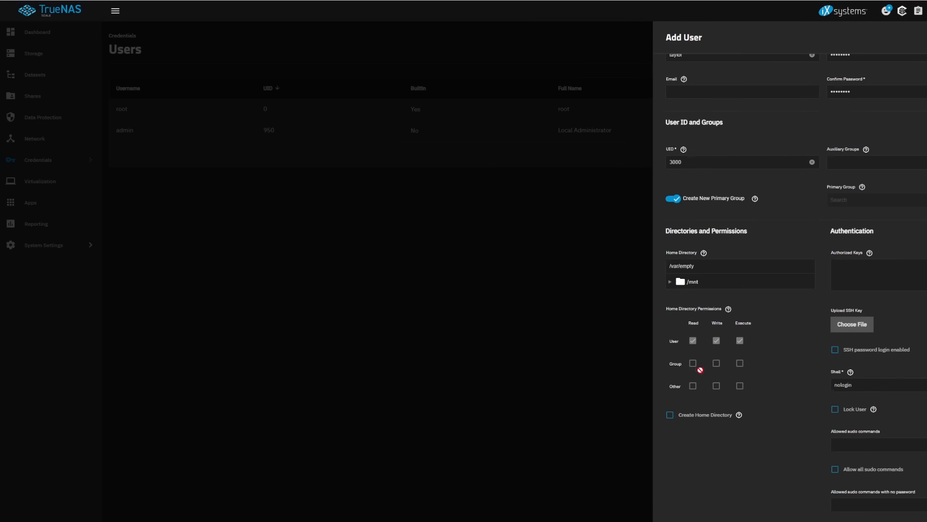
{"action": "scroll", "coordinate": [812, 253], "scroll_direction": "down", "scroll_amount": 1}
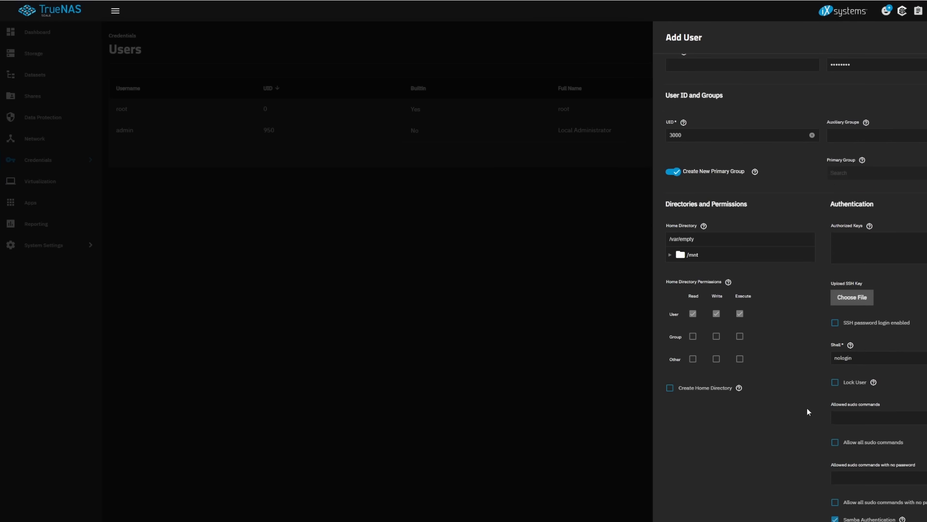
{"action": "key", "text": "Return"}
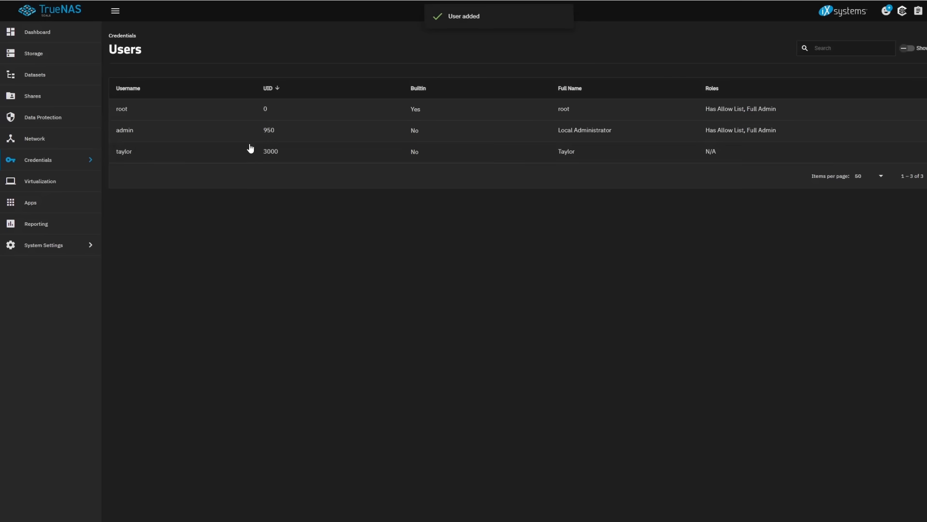
- Add an SMB share on path /mnt/Data/NAS, save it and start the SMB service
{"action": "left_click", "coordinate": [32, 96]}
{"action": "left_click", "coordinate": [510, 91]}
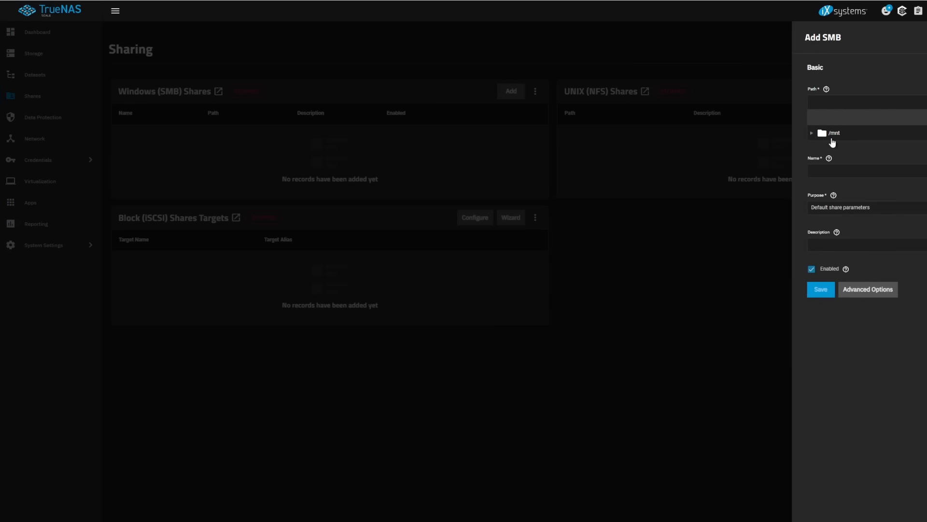
{"action": "left_click", "coordinate": [812, 132]}
{"action": "left_click", "coordinate": [821, 147]}
{"action": "left_click", "coordinate": [851, 160]}
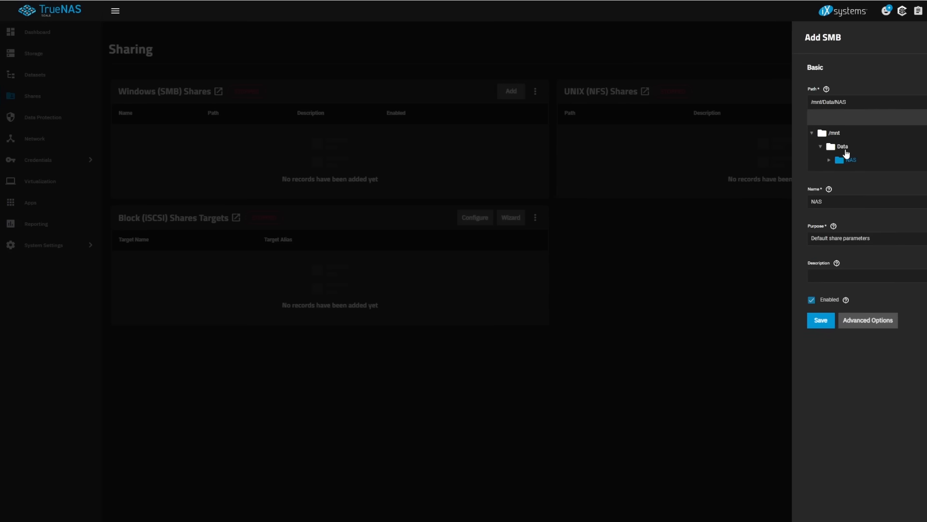
{"action": "left_click", "coordinate": [821, 321]}
{"action": "left_click", "coordinate": [556, 309]}
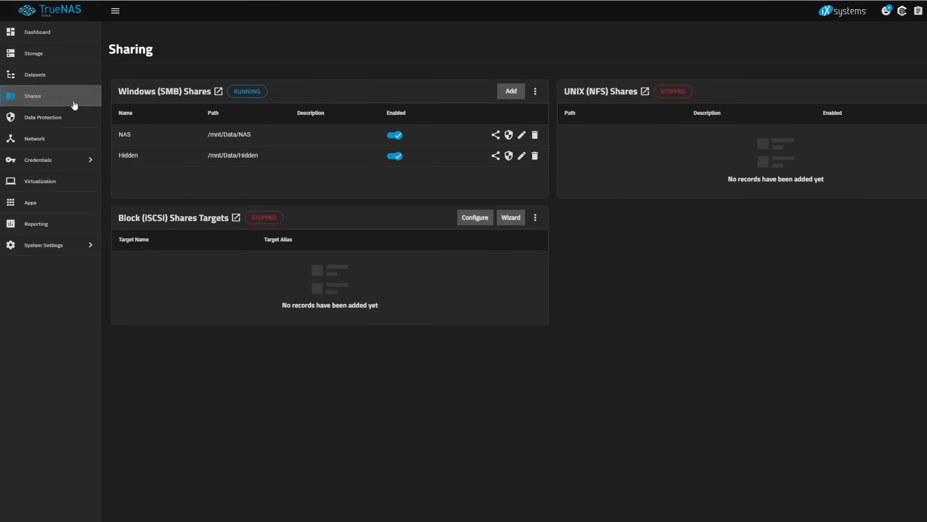
- Add an ACL entry on the NAS dataset giving user taylor Full Control
{"action": "left_click", "coordinate": [508, 134]}
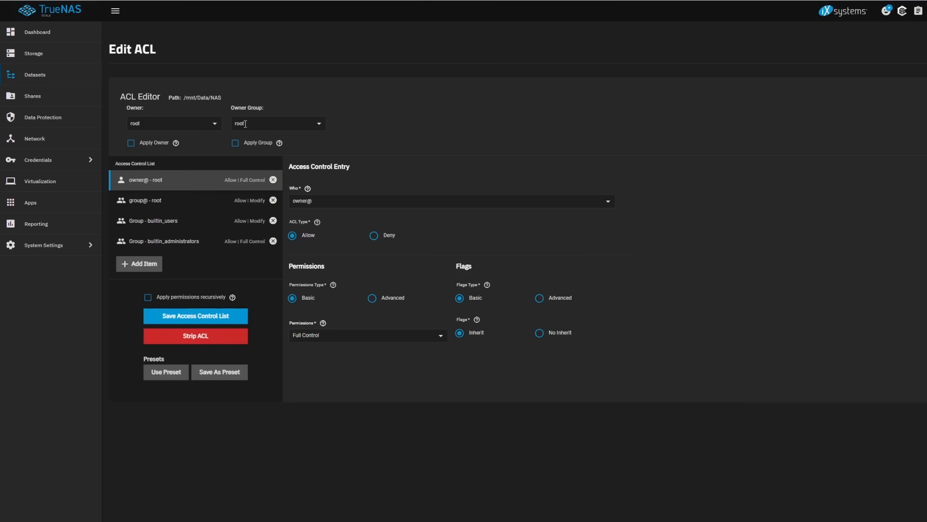
{"action": "left_click", "coordinate": [141, 264]}
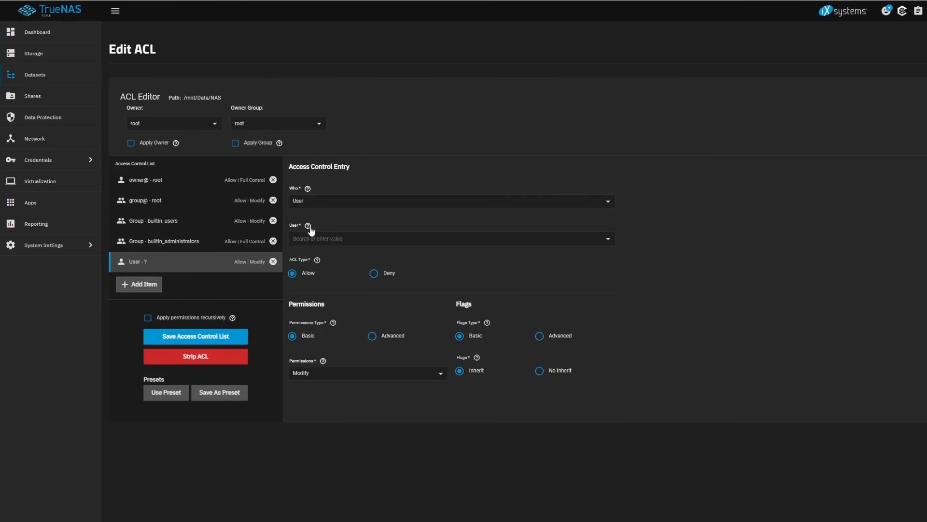
{"action": "left_click", "coordinate": [346, 201]}
{"action": "left_click", "coordinate": [341, 218]}
{"action": "left_click", "coordinate": [450, 238]}
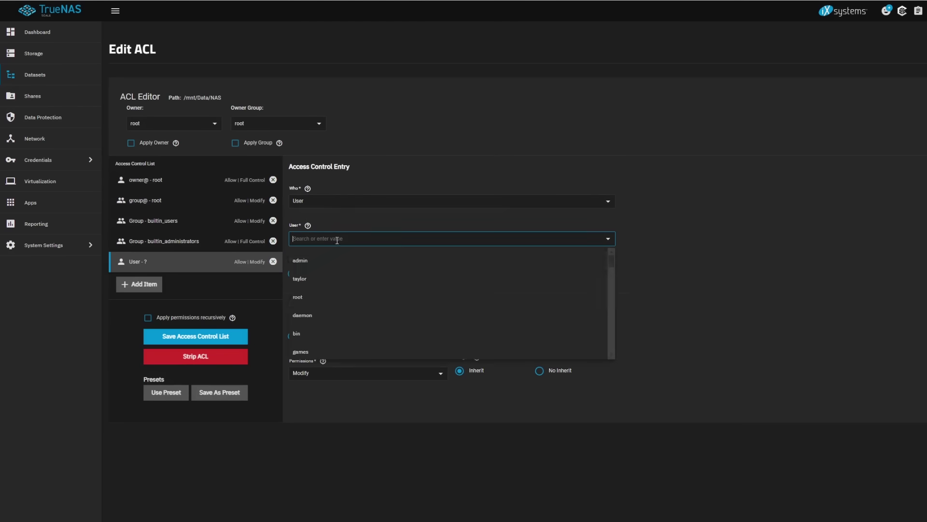
{"action": "left_click", "coordinate": [322, 282]}
{"action": "left_click", "coordinate": [366, 373]}
{"action": "left_click", "coordinate": [312, 438]}
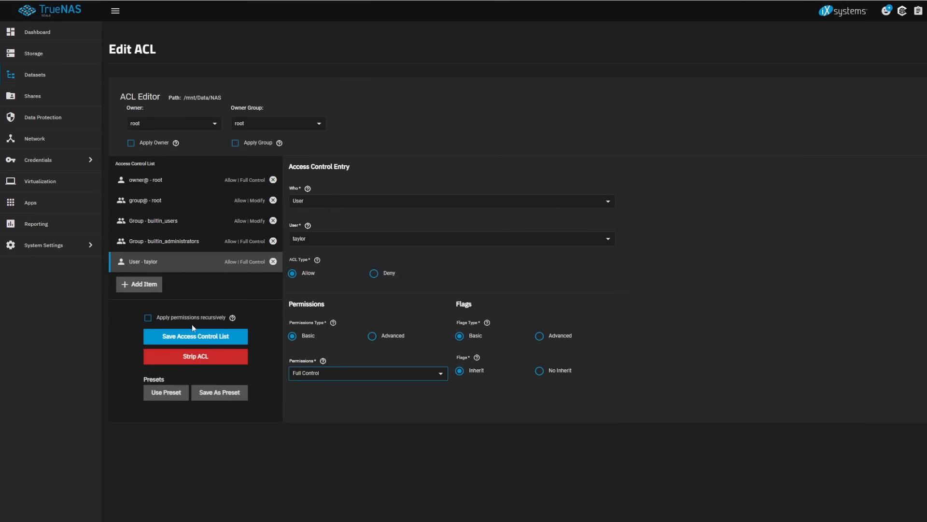
- Apply the permissions recursively including child datasets and save the Access Control List
{"action": "left_click", "coordinate": [147, 317]}
{"action": "left_click", "coordinate": [373, 301]}
{"action": "left_click", "coordinate": [613, 301]}
{"action": "left_click", "coordinate": [147, 337]}
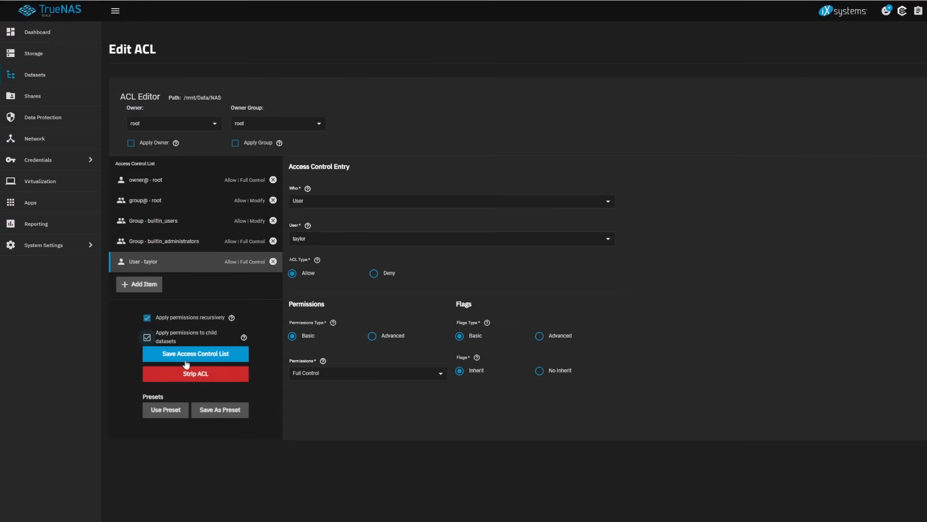
{"action": "left_click", "coordinate": [195, 354]}
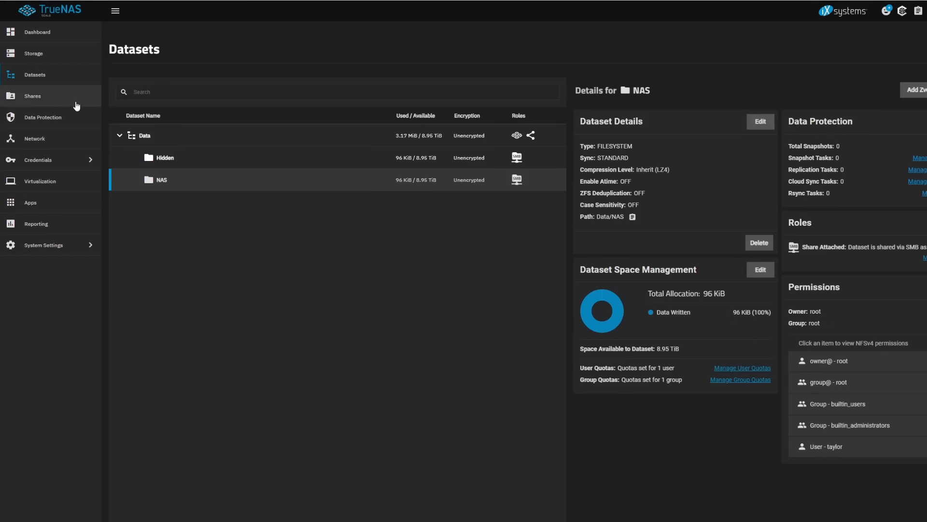
- Paste the copied Media (Z:) contents onto the empty TrueNAS (X:) drive
{"action": "left_click", "coordinate": [33, 97]}
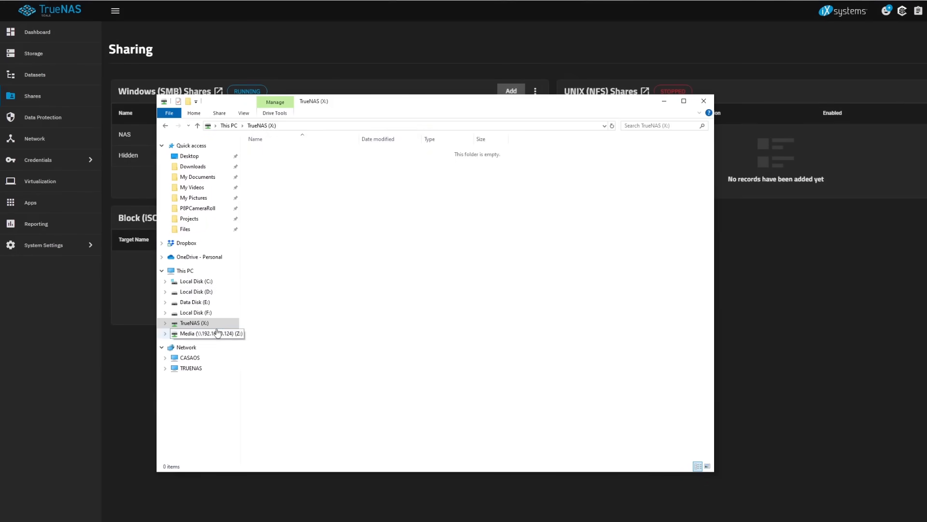
{"action": "left_click", "coordinate": [211, 323]}
{"action": "key", "text": "ctrl+v"}
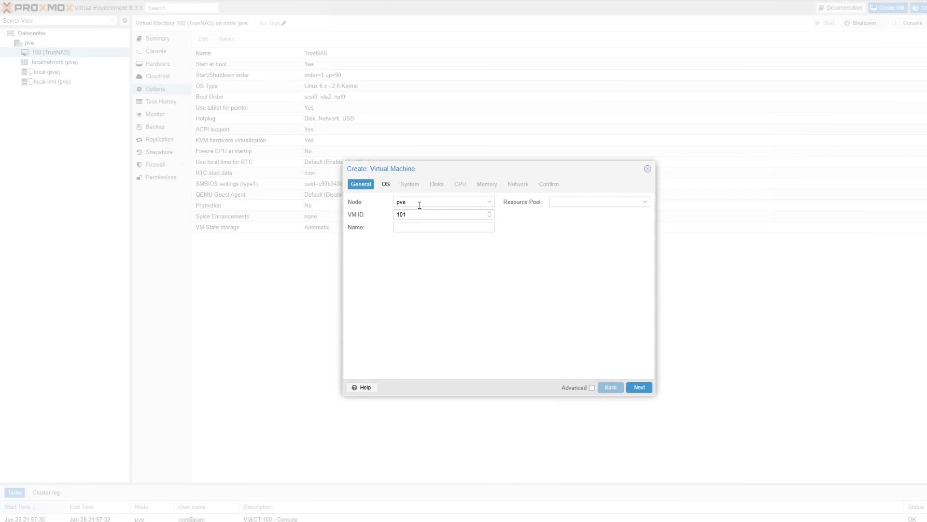
- Name VM 101 Debian, set its disk size and 2 processor cores
{"action": "left_click", "coordinate": [409, 229]}
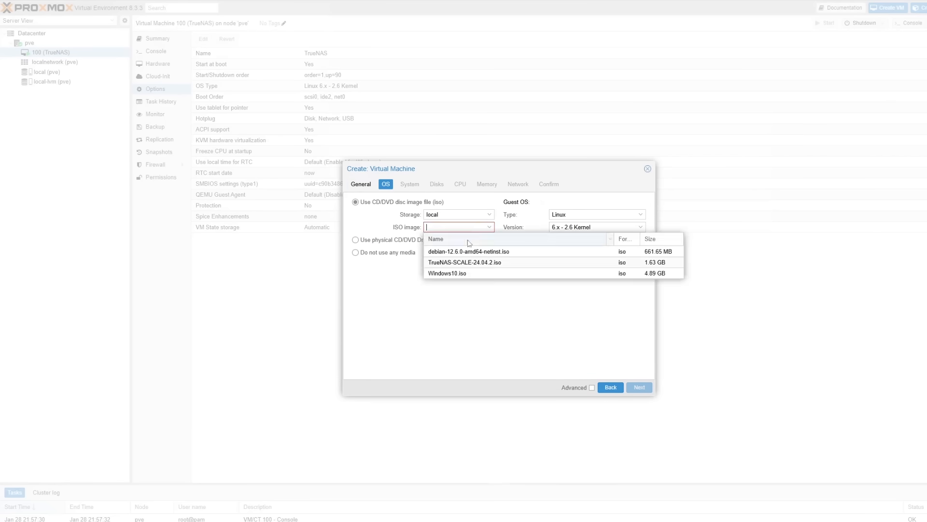
{"action": "left_click", "coordinate": [640, 387]}
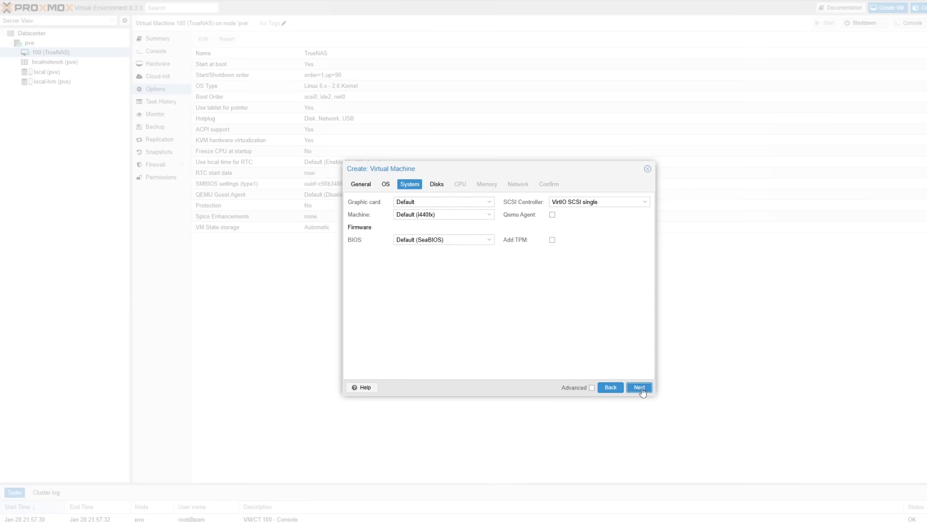
{"action": "left_click_drag", "start_coordinate": [476, 260], "coordinate": [461, 260]}
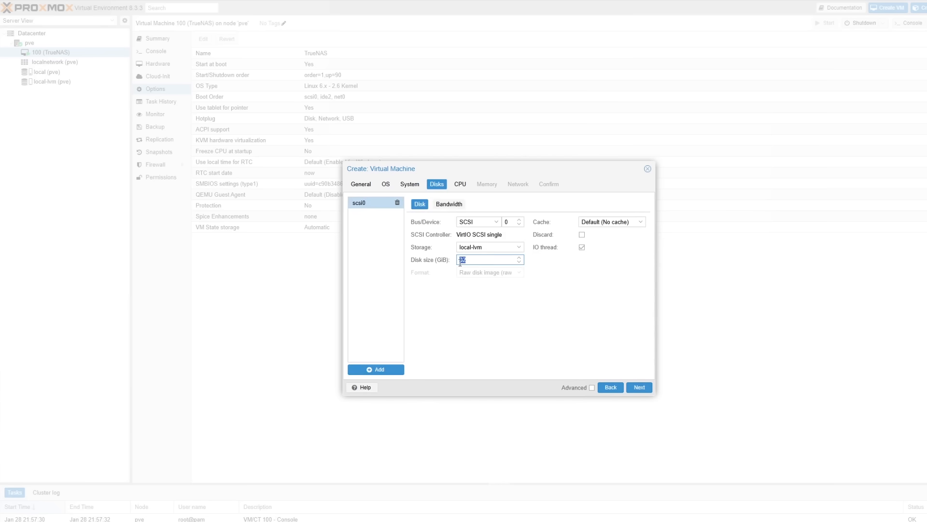
{"action": "left_click", "coordinate": [637, 386]}
{"action": "double_click", "coordinate": [416, 214]}
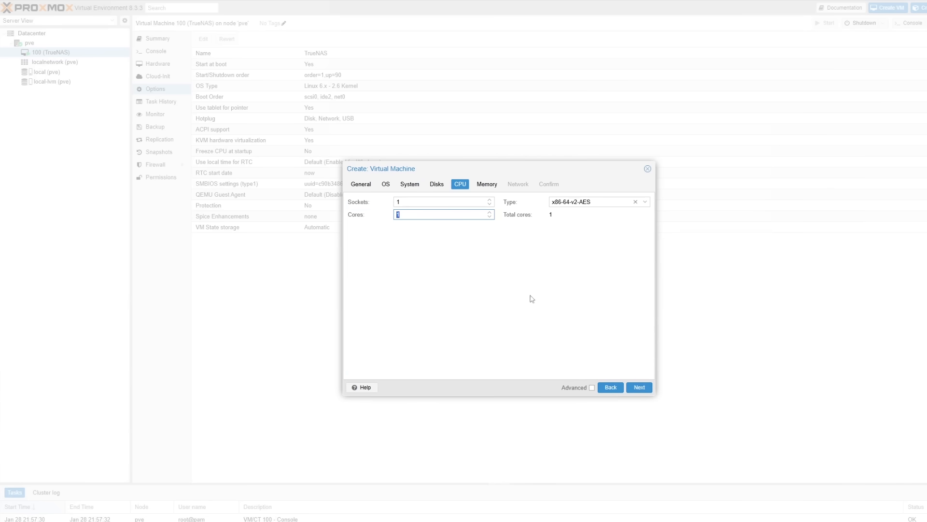
- Keep 8192 MiB memory and vmbr0 VirtIO networking, then finish creating the VM
{"action": "left_click", "coordinate": [644, 389]}
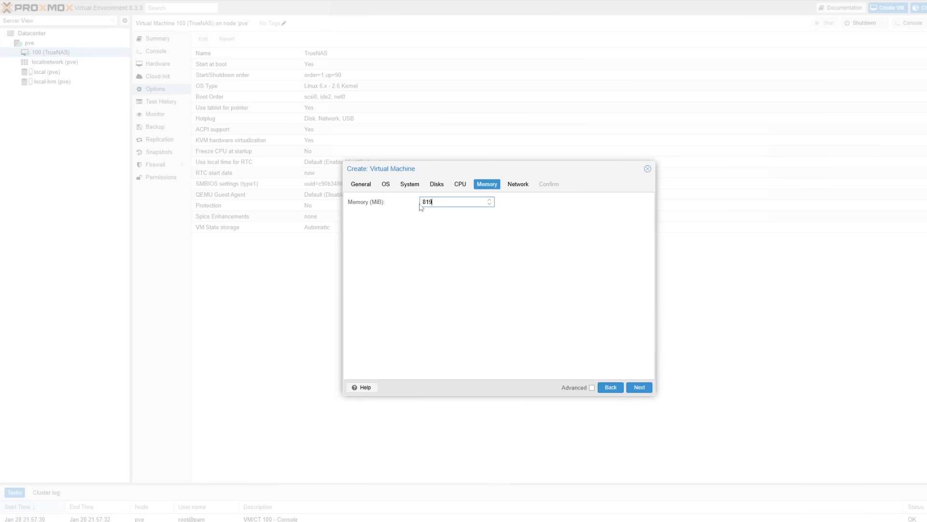
{"action": "left_click", "coordinate": [639, 389]}
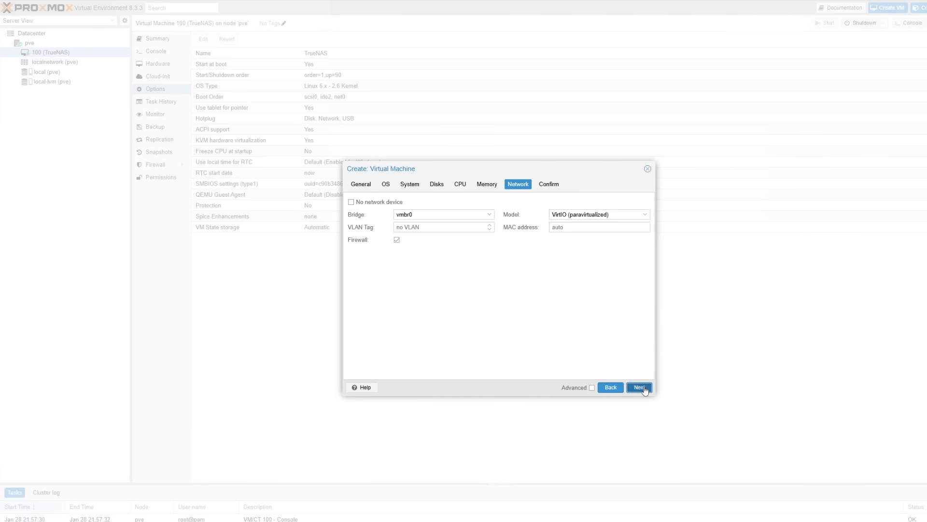
{"action": "left_click", "coordinate": [639, 387]}
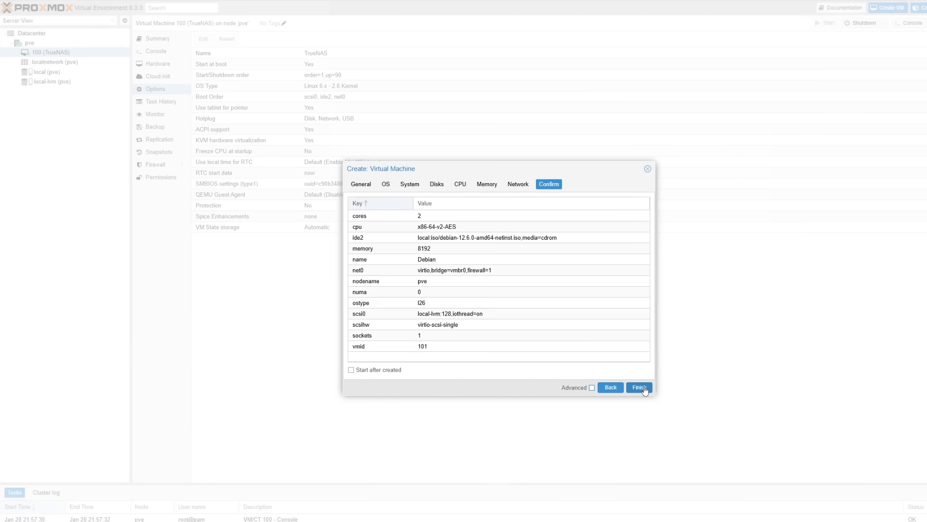
{"action": "left_click", "coordinate": [644, 390]}
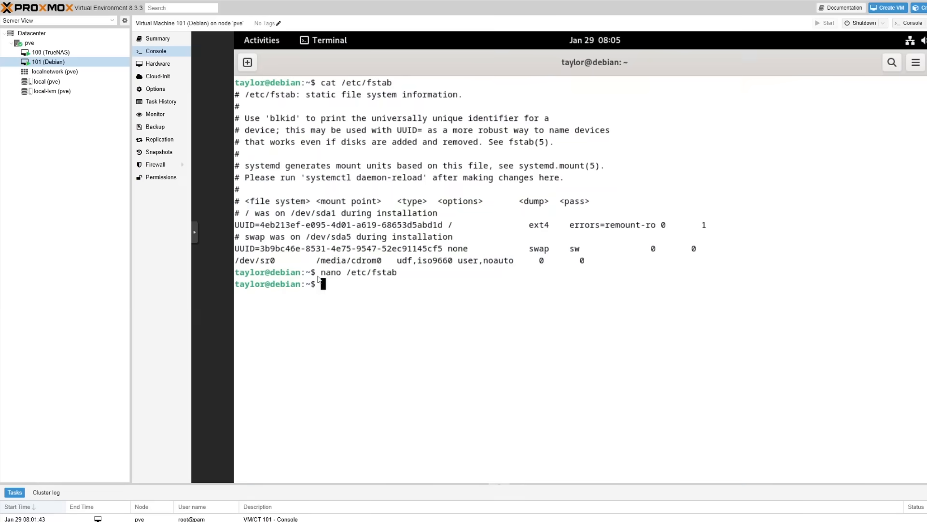
{"action": "type", "text": "su"}
- As root, add a cifs line for //192.168.0.75/data/ at /mnt/share to /etc/fstab, removing /nas, and save
{"action": "key", "text": "Return"}
{"action": "key", "text": "Return"}
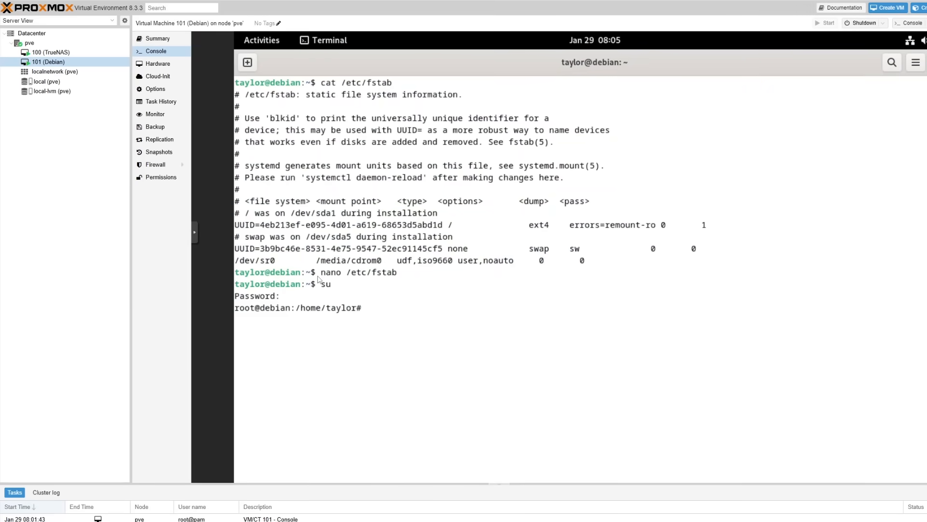
{"action": "type", "text": "nano /etc/"}
{"action": "type", "text": "fstab"}
{"action": "key", "text": "Return"}
{"action": "key", "text": "Down"}
{"action": "key", "text": "Down"}
{"action": "key", "text": "Down"}
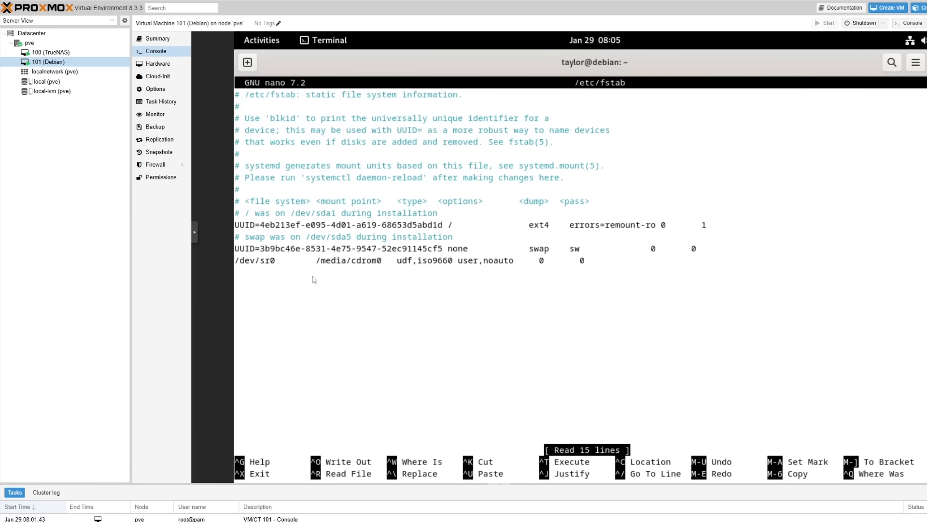
{"action": "type", "text": "//192.168.0.75/data/nas/ /mnt/share cifs credentials=/home/taylor/.key,uid=1000,gid=1000"}
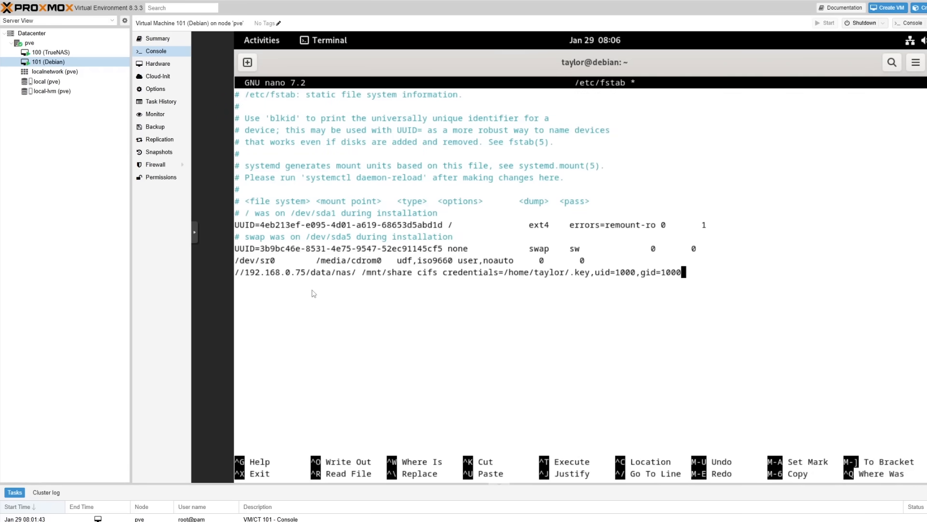
{"action": "type", "text": " 0 0"}
{"action": "key", "text": "Home"}
{"action": "key", "text": "ctrl+Right"}
{"action": "key", "text": "ctrl+Right"}
{"action": "key", "text": "Delete"}
{"action": "key", "text": "Delete"}
{"action": "key", "text": "Delete"}
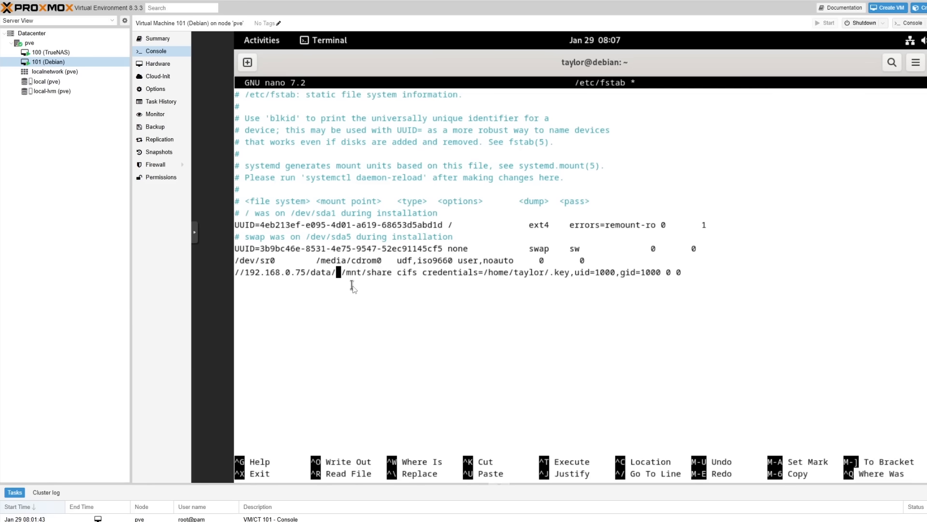
{"action": "key", "text": "ctrl+s"}
{"action": "key", "text": "ctrl+x"}
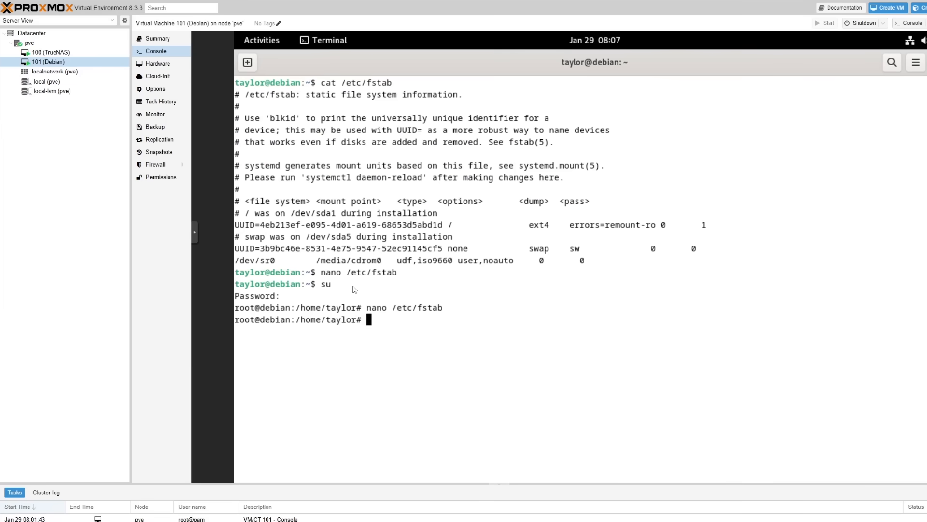
{"action": "type", "text": "ls"}
- Create the .key credentials file with username, password and domain=WORKGROUP
{"action": "key", "text": "BackSpace"}
{"action": "key", "text": "BackSpace"}
{"action": "key", "text": "Return"}
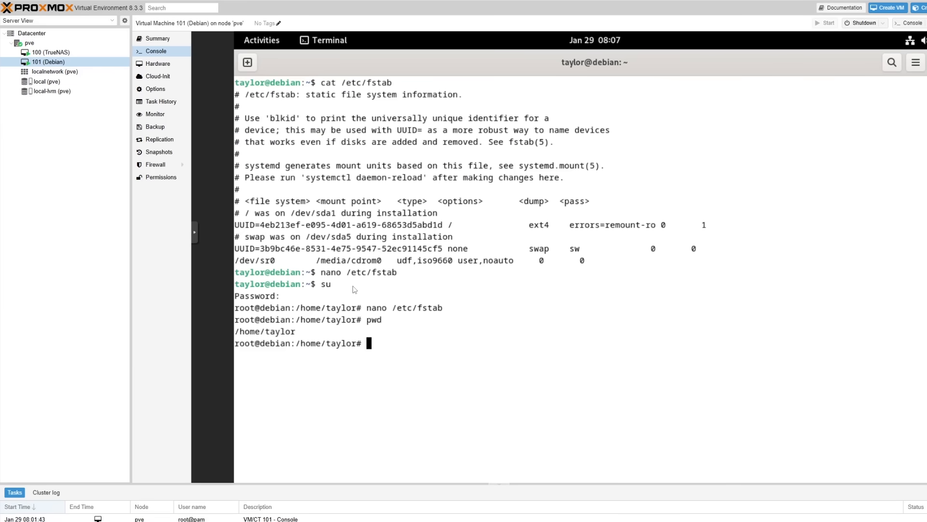
{"action": "key", "text": "Return"}
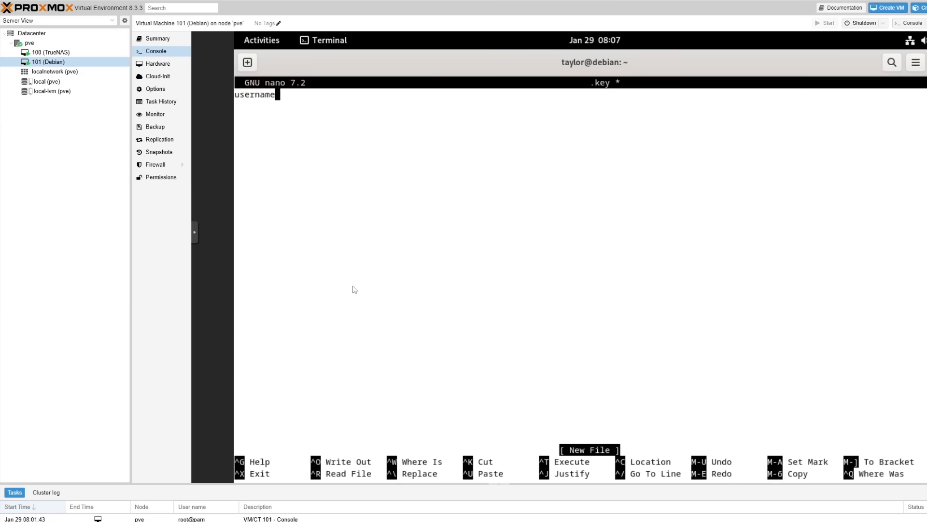
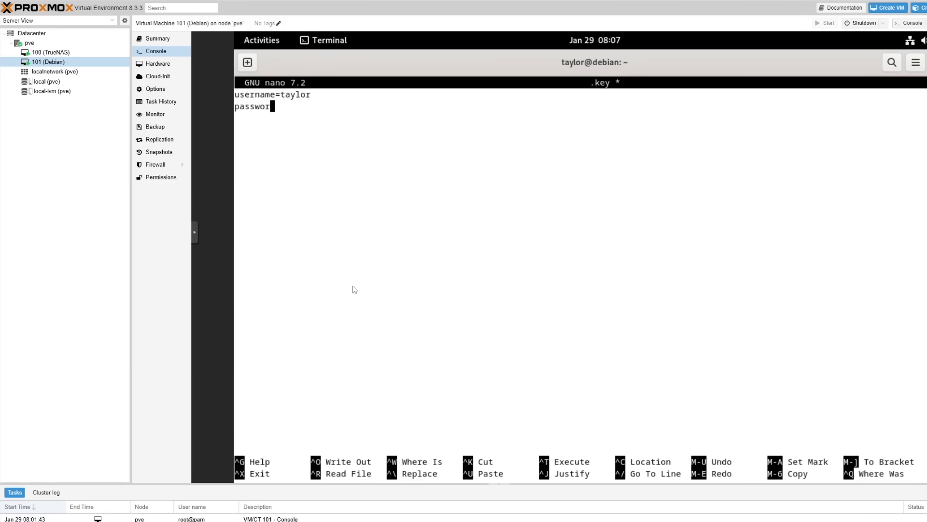
{"action": "key", "text": "Return"}
{"action": "key", "text": "Home"}
{"action": "key", "text": "Right"}
{"action": "key", "text": "Right"}
{"action": "key", "text": "Right"}
{"action": "key", "text": "Delete"}
{"action": "key", "text": "End"}
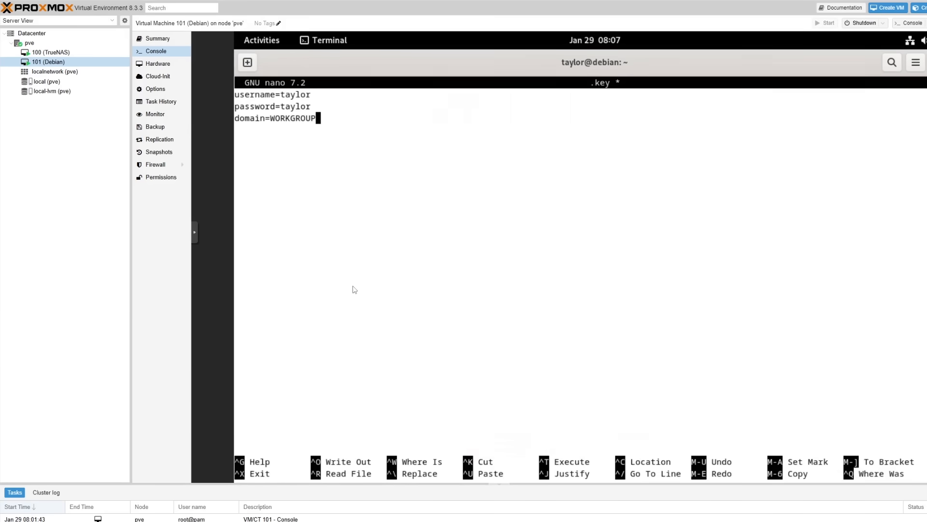
{"action": "key", "text": "super"}
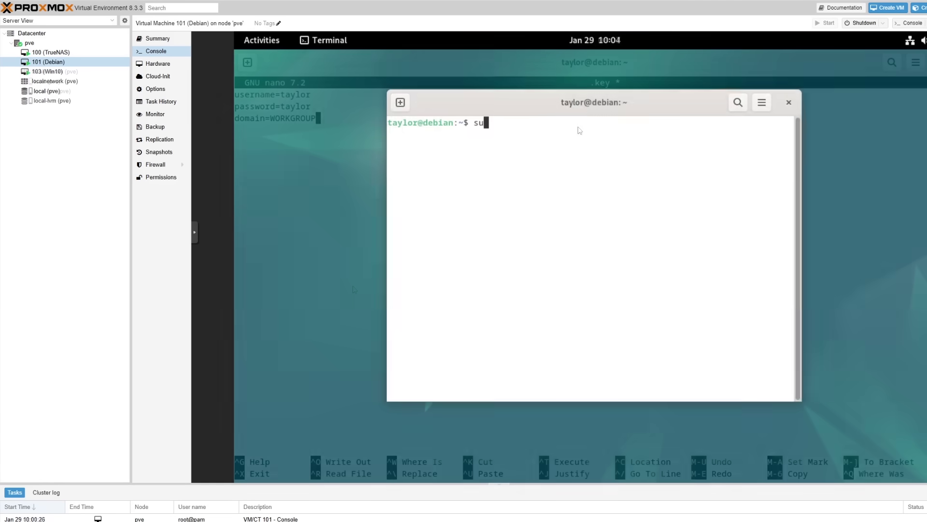
{"action": "key", "text": "Return"}
{"action": "key", "text": "Return"}
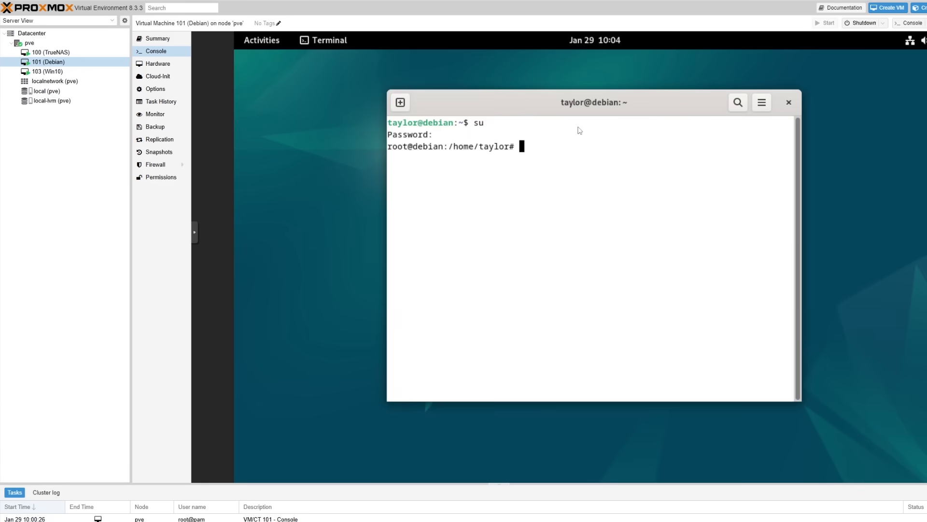
{"action": "key", "text": "Return"}
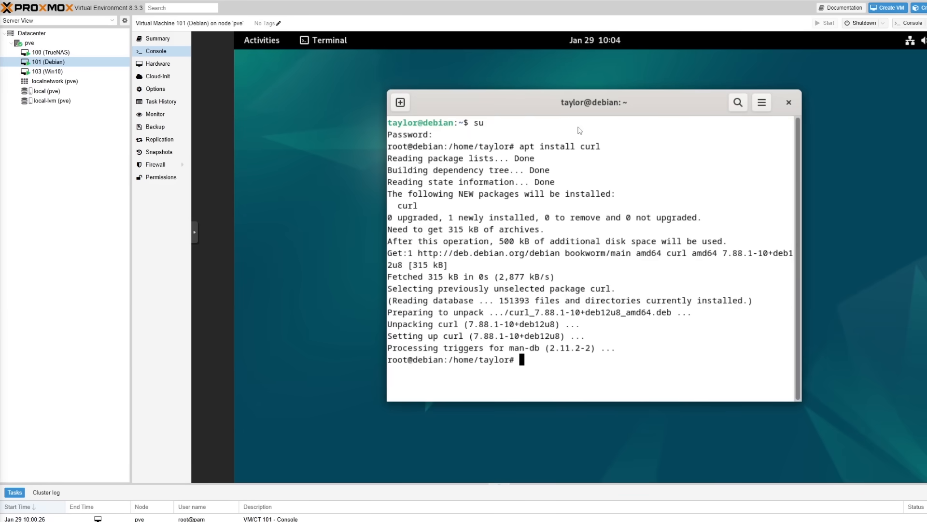
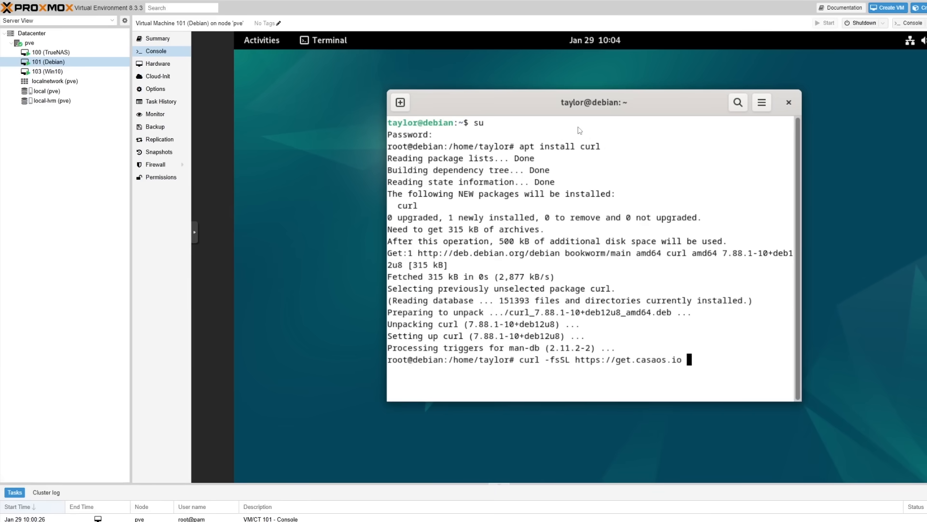
{"action": "key", "text": "Return"}
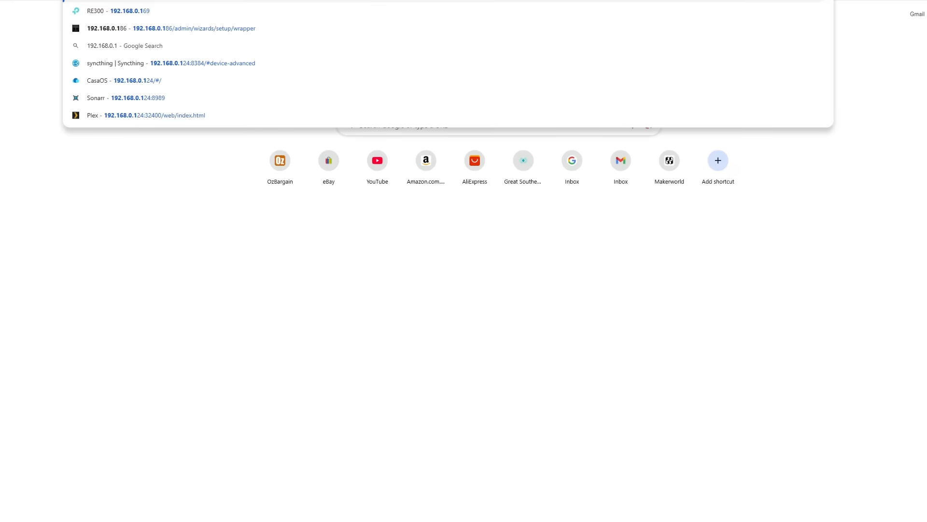
- Load the CasaOS page, decline the news feed and glance at the storage manager
{"action": "key", "text": "Return"}
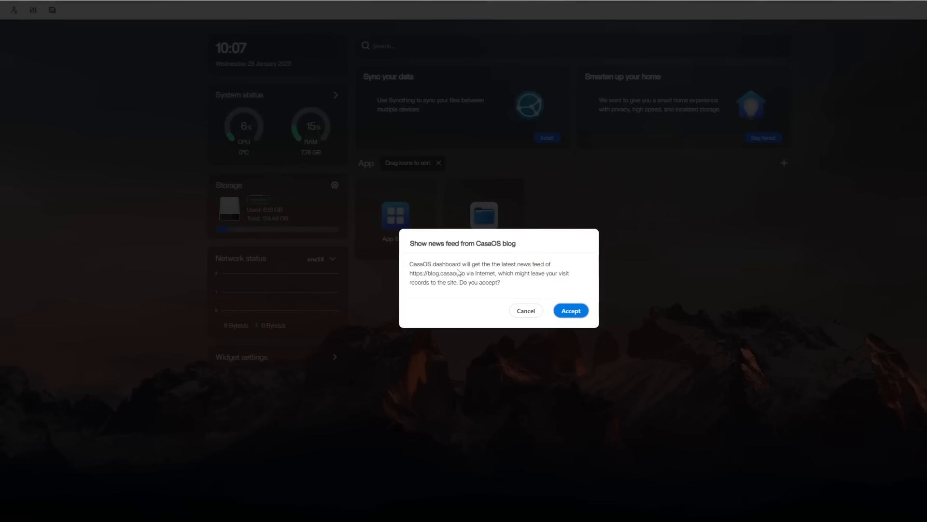
{"action": "left_click", "coordinate": [524, 310]}
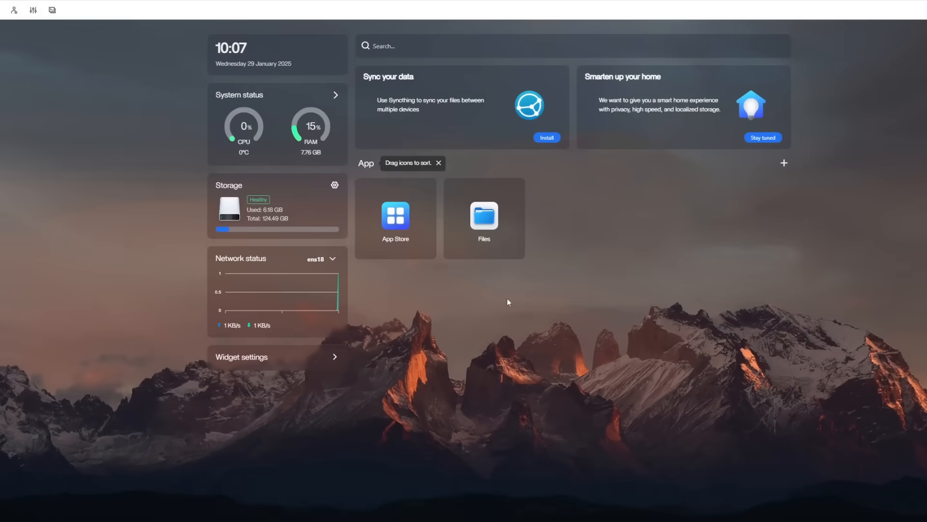
{"action": "left_click", "coordinate": [335, 185]}
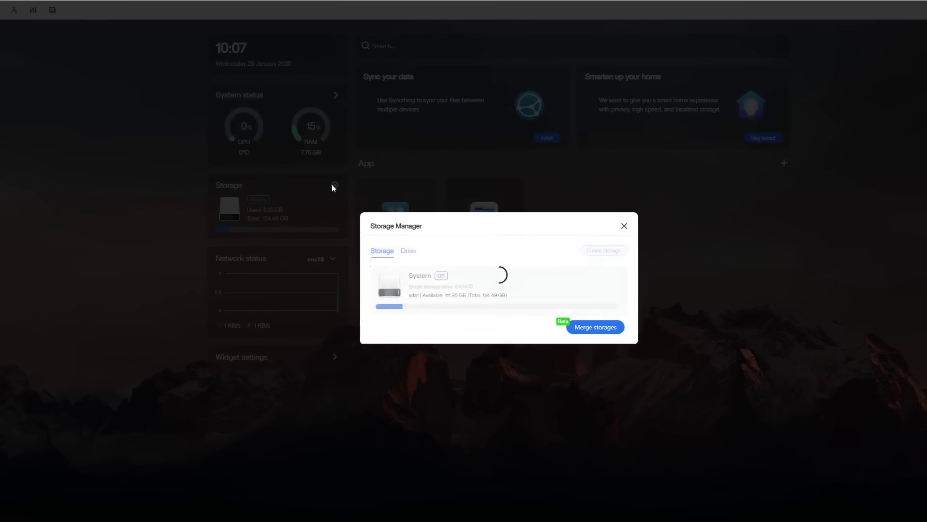
{"action": "left_click", "coordinate": [624, 220]}
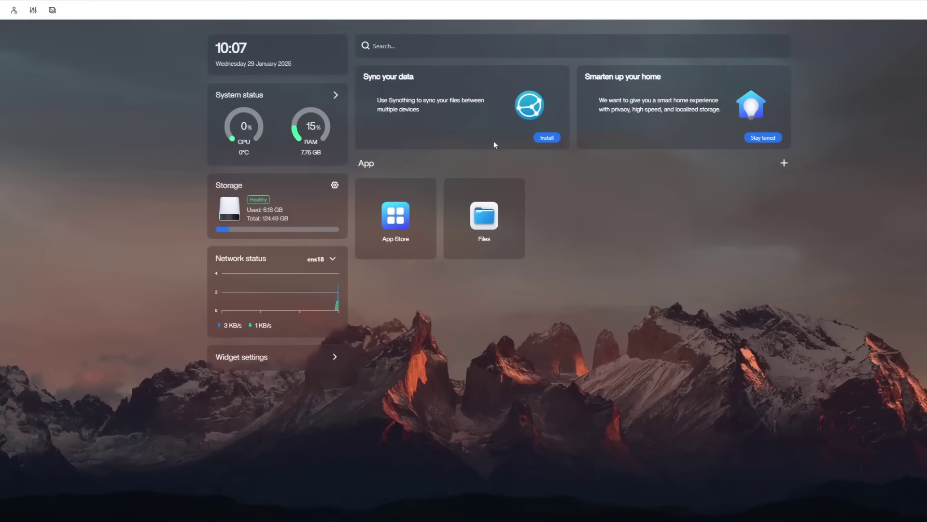
{"action": "left_click", "coordinate": [396, 210]}
{"action": "scroll", "coordinate": [444, 294], "scroll_direction": "down", "scroll_amount": 10}
{"action": "scroll", "coordinate": [444, 293], "scroll_direction": "down", "scroll_amount": 10}
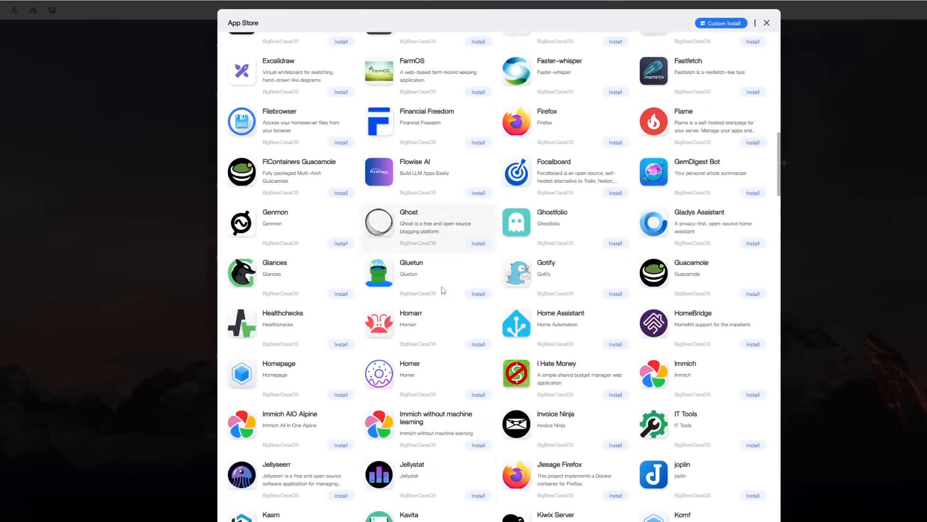
{"action": "scroll", "coordinate": [444, 294], "scroll_direction": "down", "scroll_amount": 10}
{"action": "scroll", "coordinate": [444, 294], "scroll_direction": "down", "scroll_amount": 10}
{"action": "scroll", "coordinate": [442, 291], "scroll_direction": "down", "scroll_amount": 5}
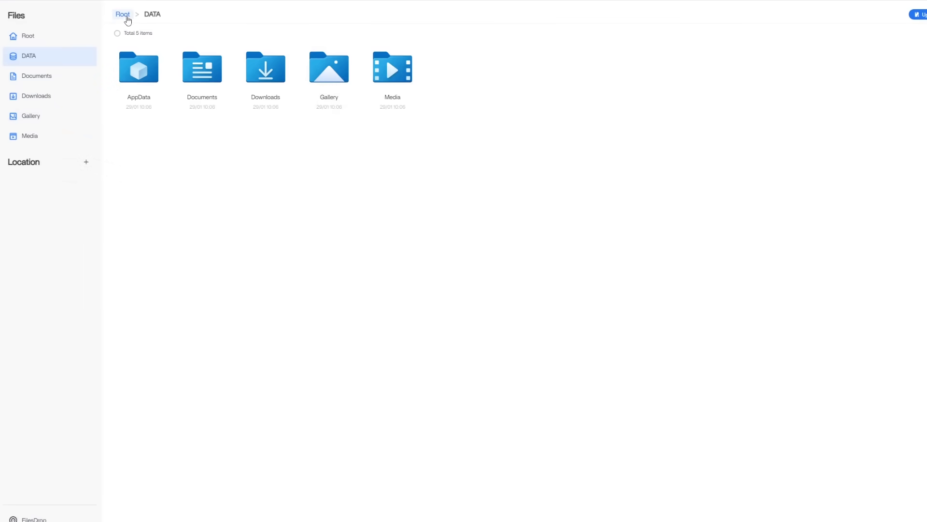
- Browse Files to Root > mnt > share > Music, then return to Root
{"action": "left_click", "coordinate": [124, 19]}
{"action": "left_click", "coordinate": [779, 77]}
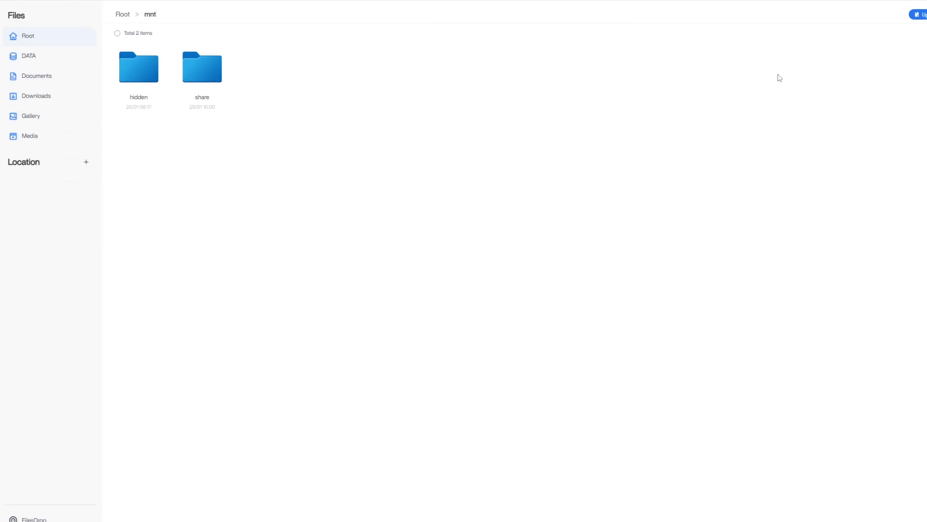
{"action": "left_click", "coordinate": [203, 72]}
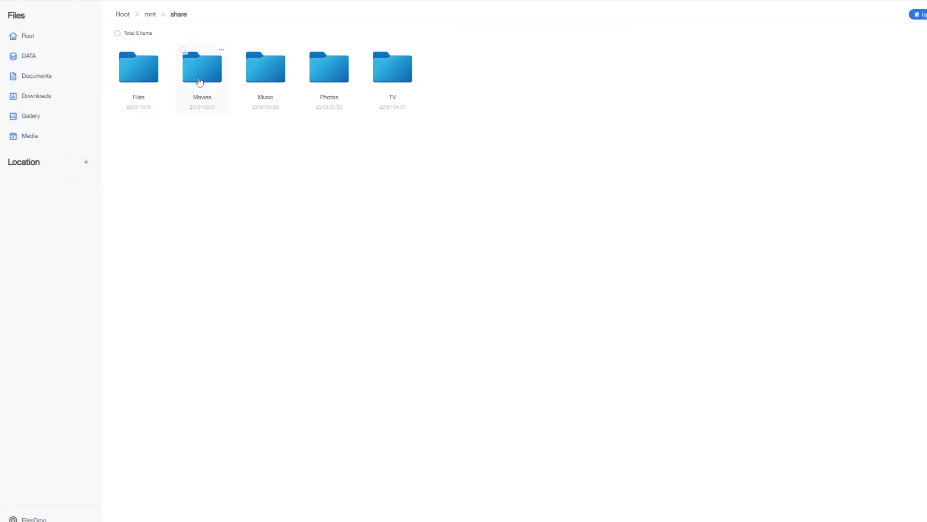
{"action": "left_click", "coordinate": [275, 77]}
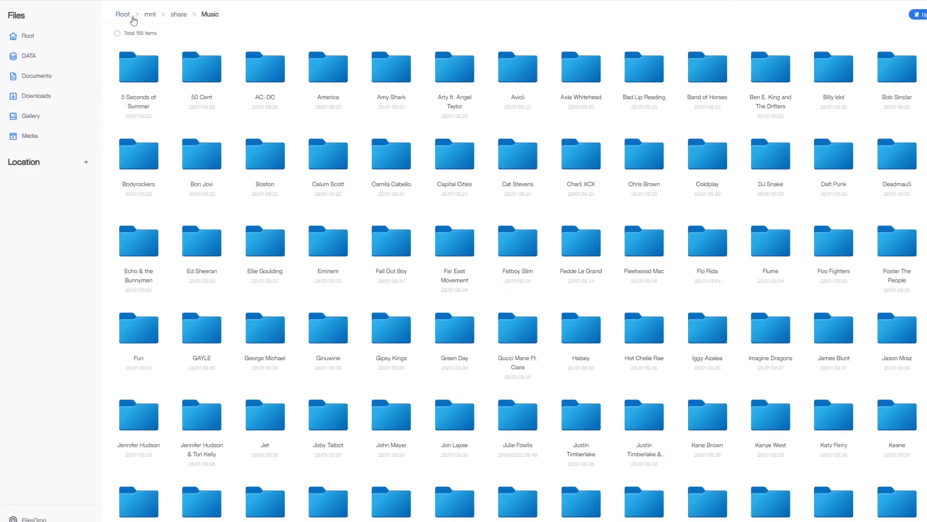
{"action": "left_click", "coordinate": [125, 15]}
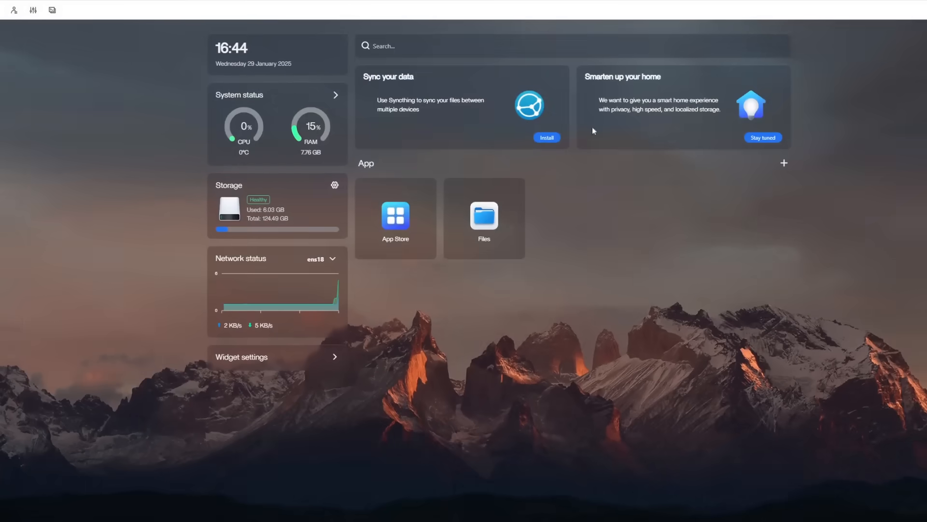
- Install the Plex app from the App Store
{"action": "left_click", "coordinate": [388, 222]}
{"action": "scroll", "coordinate": [465, 290], "scroll_direction": "down", "scroll_amount": 10}
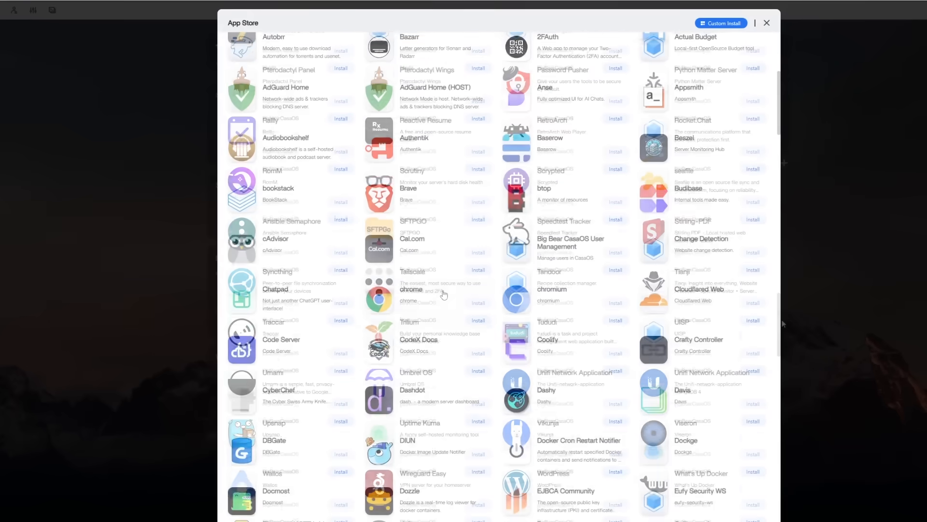
{"action": "scroll", "coordinate": [782, 405], "scroll_direction": "down", "scroll_amount": 10}
{"action": "scroll", "coordinate": [782, 402], "scroll_direction": "down", "scroll_amount": 8}
{"action": "left_click", "coordinate": [479, 392]}
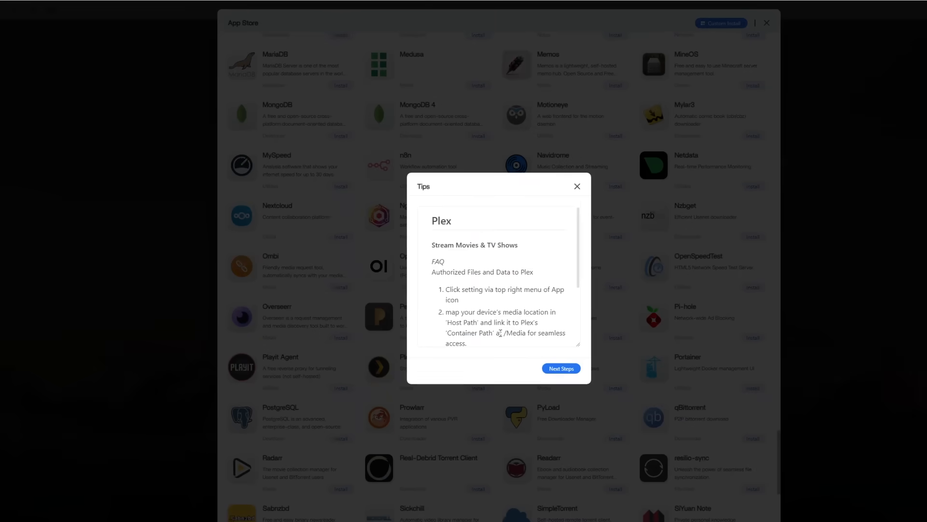
{"action": "scroll", "coordinate": [507, 290], "scroll_direction": "down", "scroll_amount": 2}
{"action": "scroll", "coordinate": [526, 258], "scroll_direction": "down", "scroll_amount": 2}
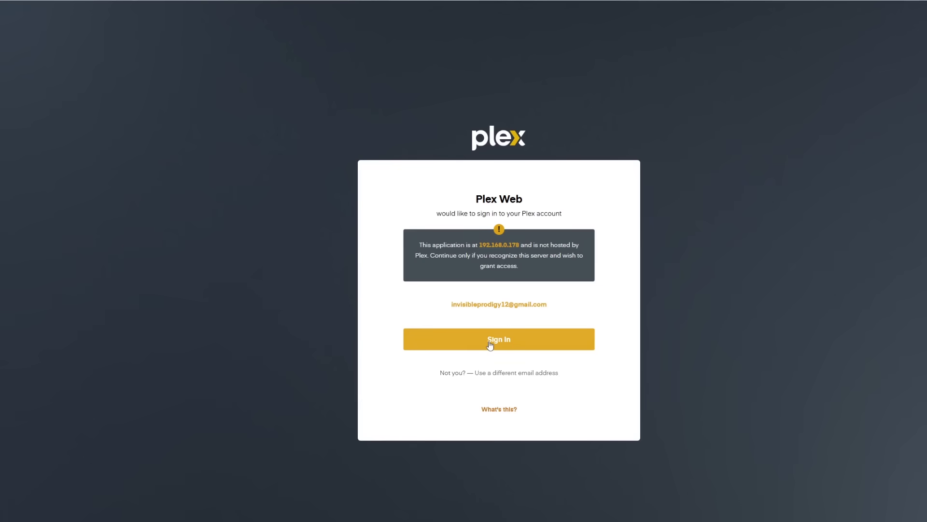
- Sign in to Plex, continue setup and add a Movies library from the Movies folder
{"action": "left_click", "coordinate": [490, 345]}
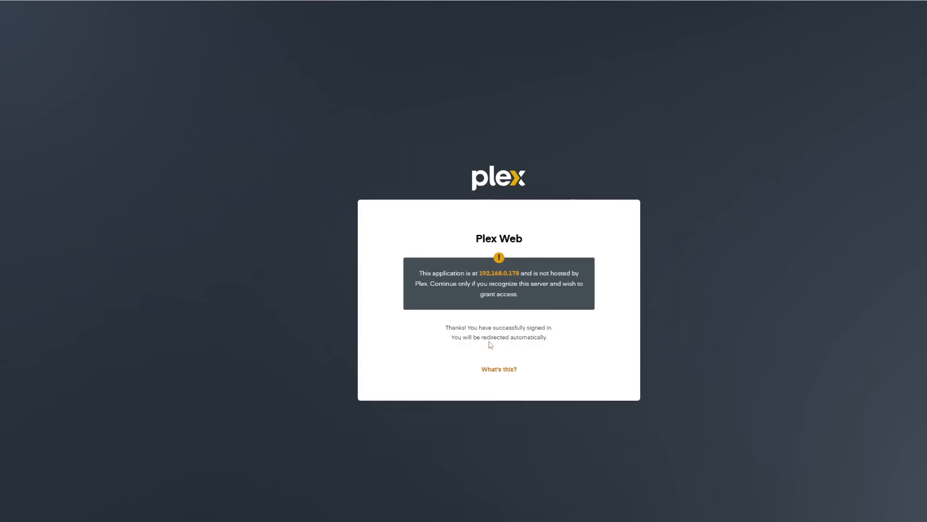
{"action": "left_click", "coordinate": [499, 257]}
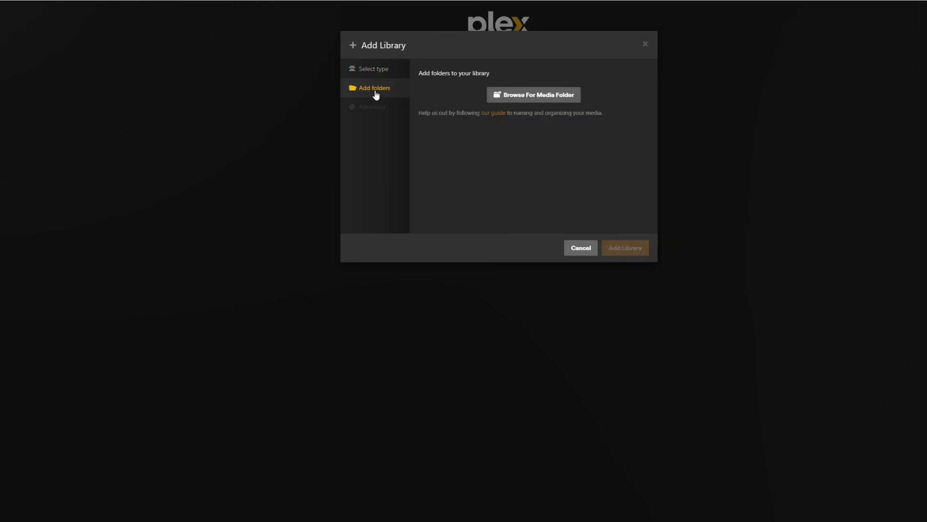
{"action": "left_click", "coordinate": [531, 95]}
{"action": "scroll", "coordinate": [433, 159], "scroll_direction": "down", "scroll_amount": 2}
{"action": "scroll", "coordinate": [434, 159], "scroll_direction": "up", "scroll_amount": 1}
{"action": "left_click", "coordinate": [546, 126]}
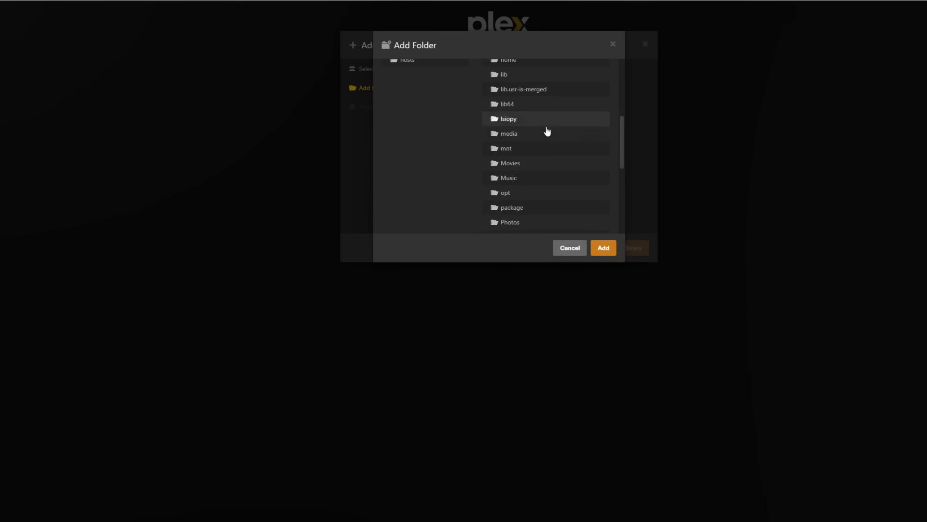
{"action": "left_click", "coordinate": [602, 249]}
{"action": "left_click", "coordinate": [499, 183]}
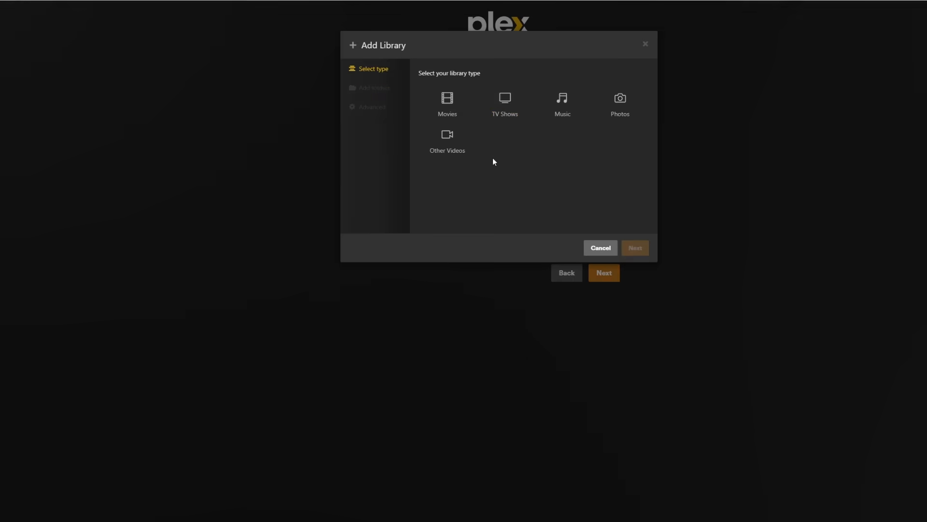
- Add a second library, browsing to its media folder
{"action": "left_click", "coordinate": [449, 105]}
{"action": "left_click", "coordinate": [535, 120]}
{"action": "scroll", "coordinate": [528, 161], "scroll_direction": "down", "scroll_amount": 3}
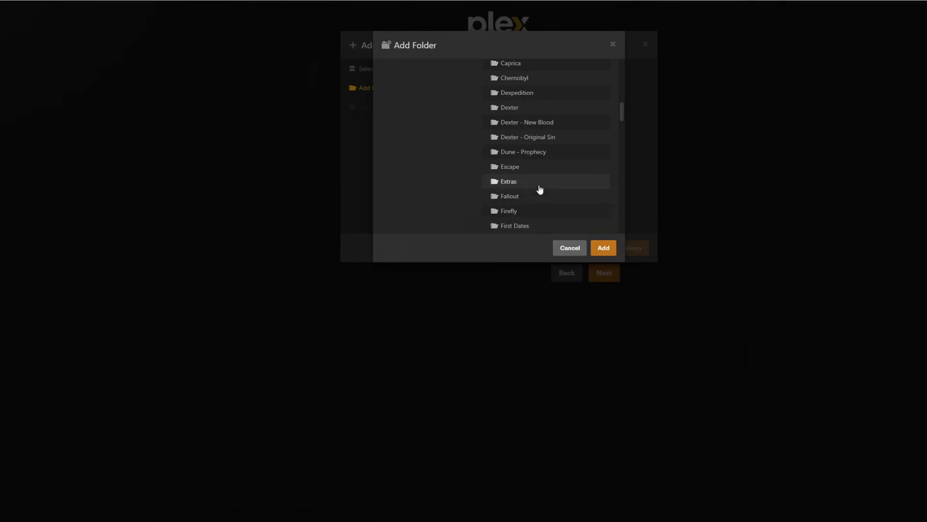
{"action": "left_click", "coordinate": [604, 247]}
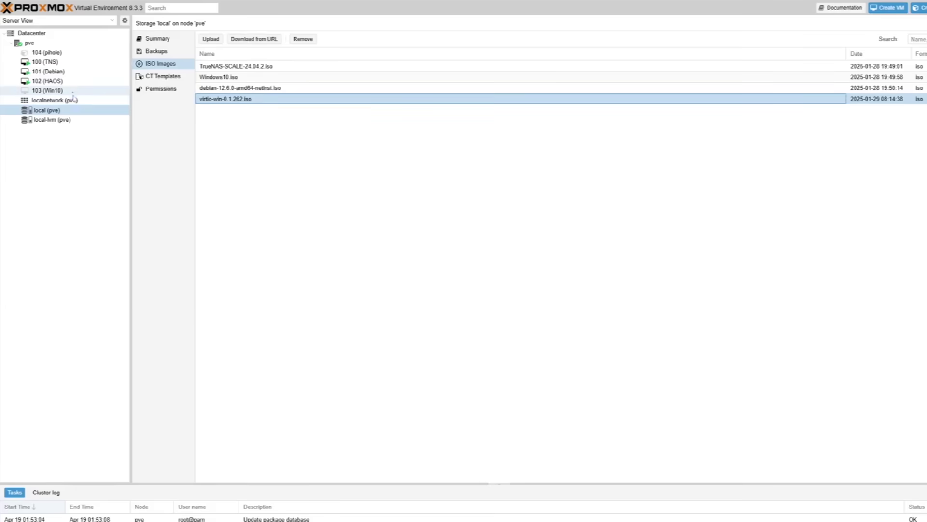
- Show local (pve) ISO Images and pick out virtio-win-0.1.262.iso
{"action": "left_click", "coordinate": [54, 100]}
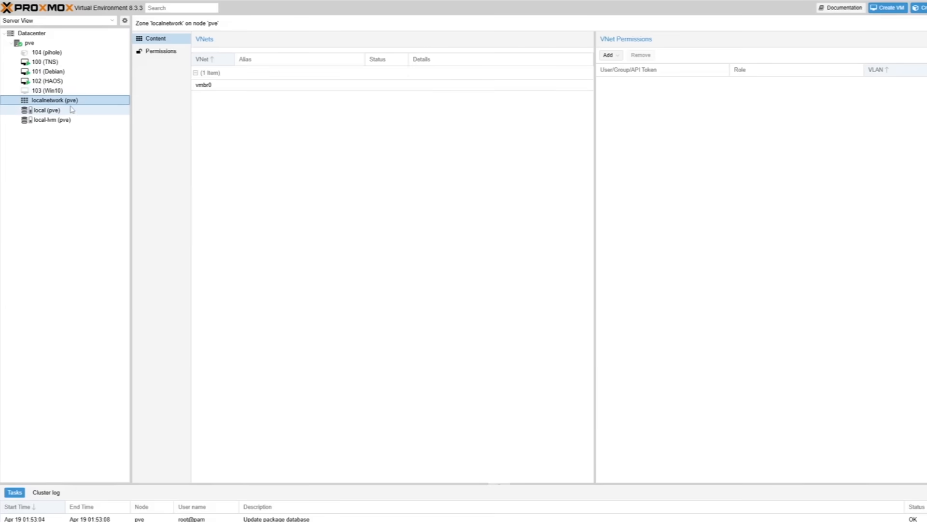
{"action": "left_click", "coordinate": [29, 43]}
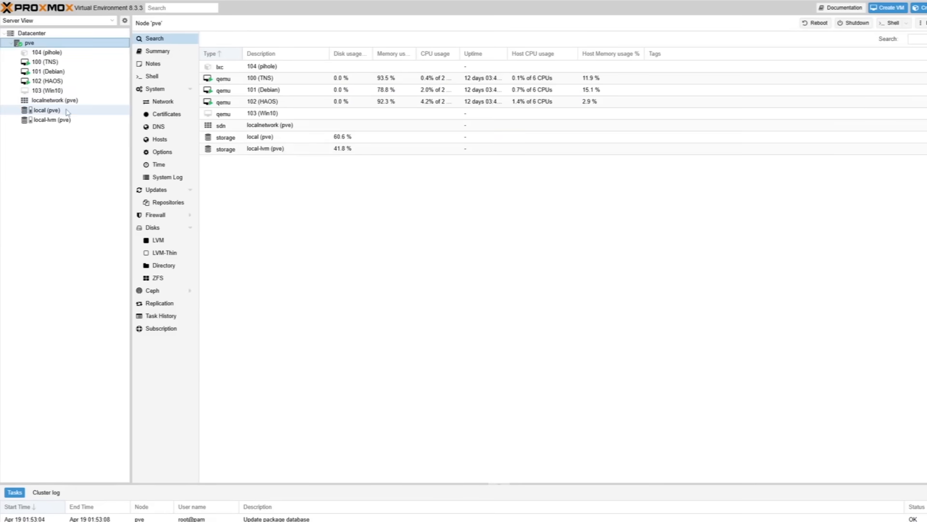
{"action": "left_click", "coordinate": [47, 111]}
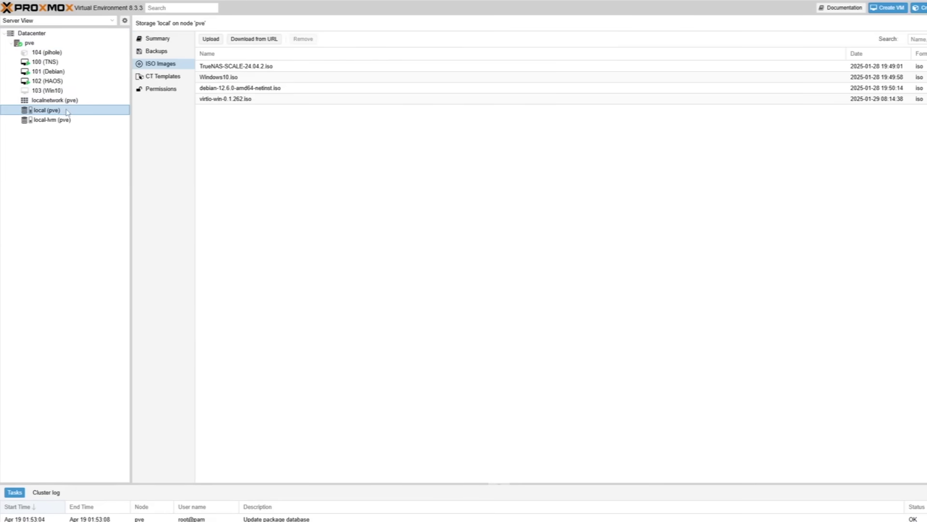
{"action": "left_click", "coordinate": [242, 101]}
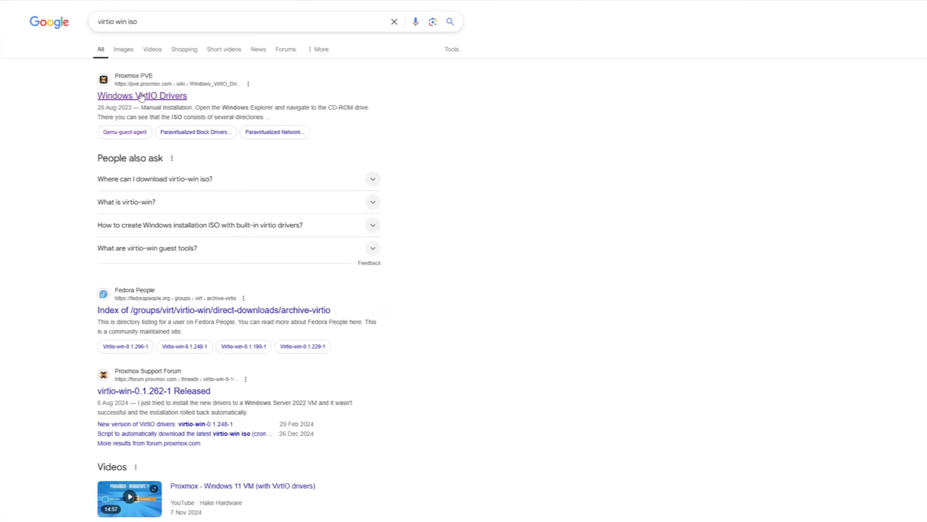
{"action": "scroll", "coordinate": [187, 217], "scroll_direction": "down", "scroll_amount": 5}
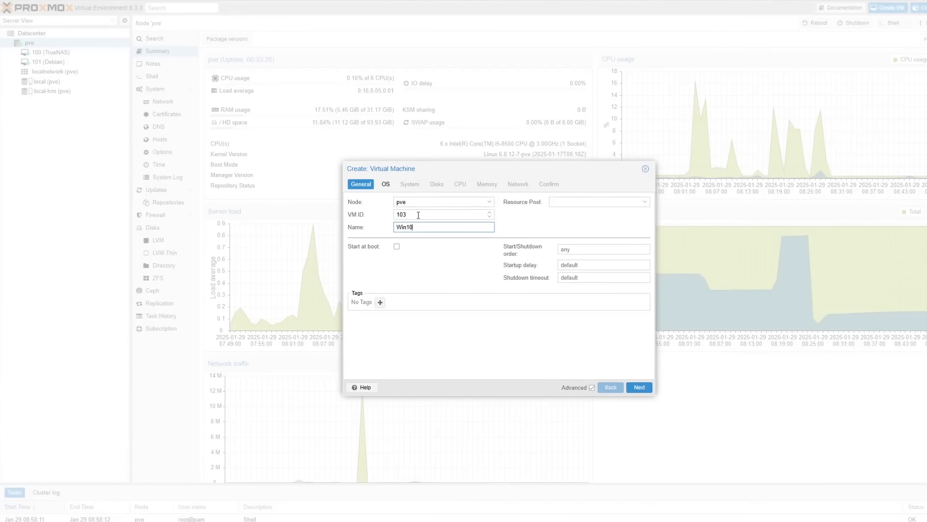
- Set guest OS to Microsoft Windows 10/2016/2019 and add a driver drive with virtio-win-0.1.262.iso
{"action": "left_click", "coordinate": [640, 387]}
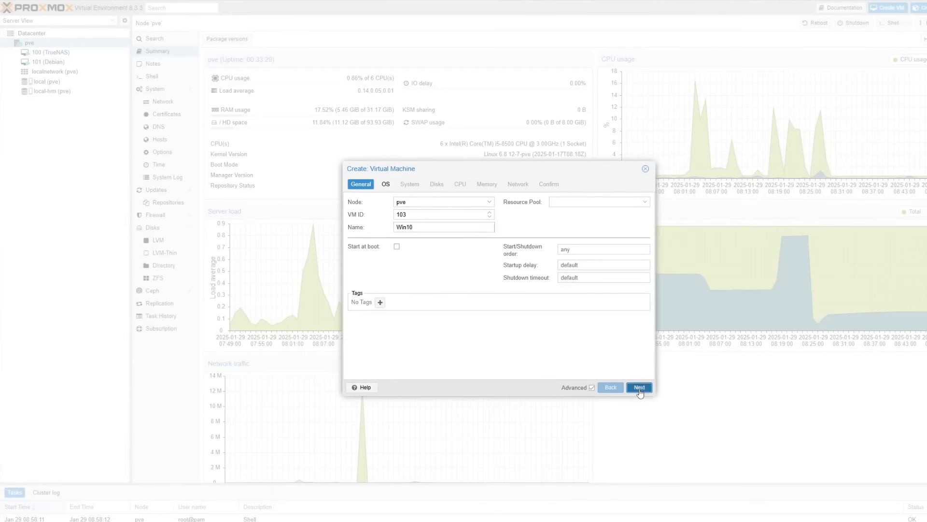
{"action": "left_click", "coordinate": [474, 227]}
{"action": "left_click", "coordinate": [597, 214]}
{"action": "left_click", "coordinate": [613, 236]}
{"action": "left_click", "coordinate": [596, 227]}
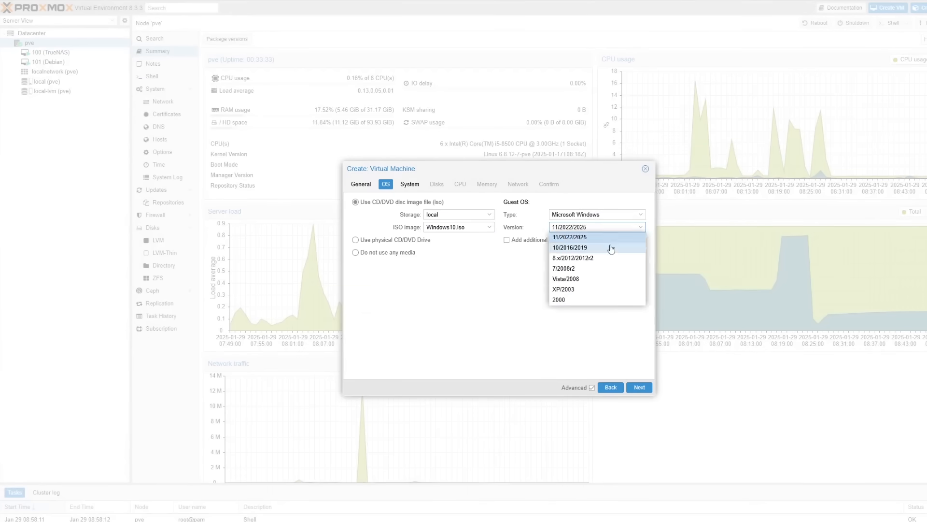
{"action": "left_click", "coordinate": [599, 283]}
{"action": "left_click", "coordinate": [507, 240]}
{"action": "left_click", "coordinate": [609, 264]}
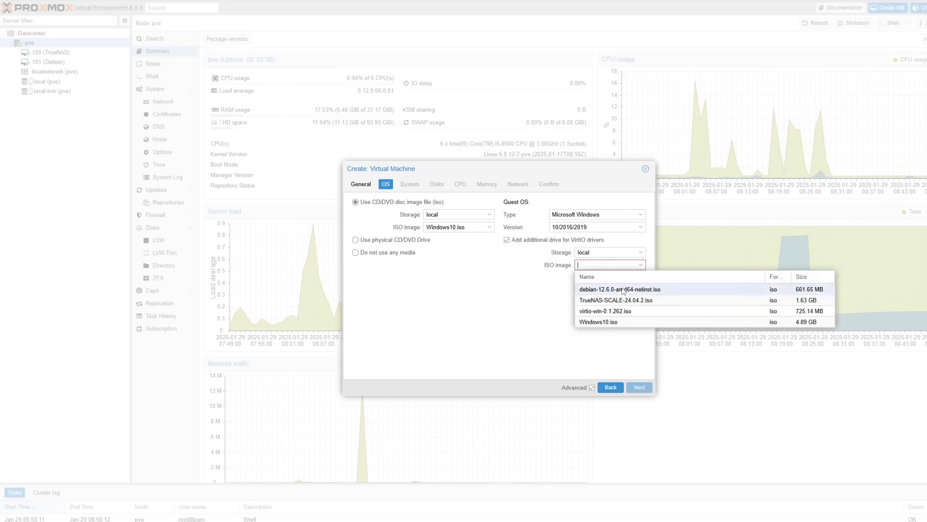
{"action": "left_click", "coordinate": [617, 290]}
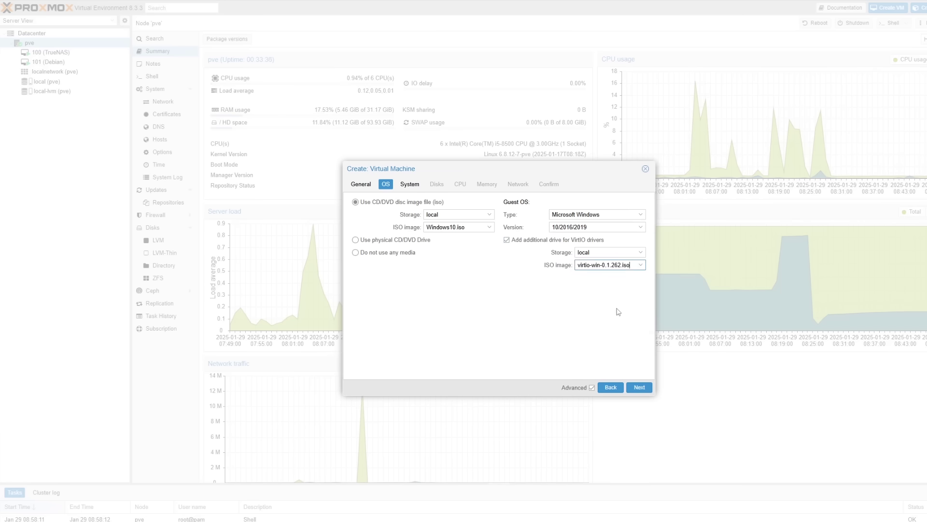
- Enable the Qemu guest agent and set the disk cache to Write back
{"action": "left_click", "coordinate": [640, 388]}
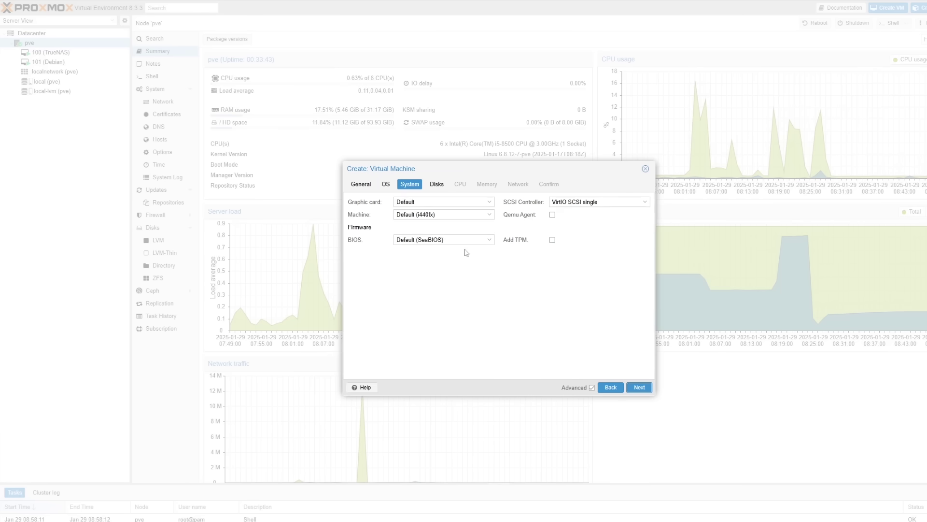
{"action": "left_click", "coordinate": [552, 215]}
{"action": "left_click", "coordinate": [640, 388]}
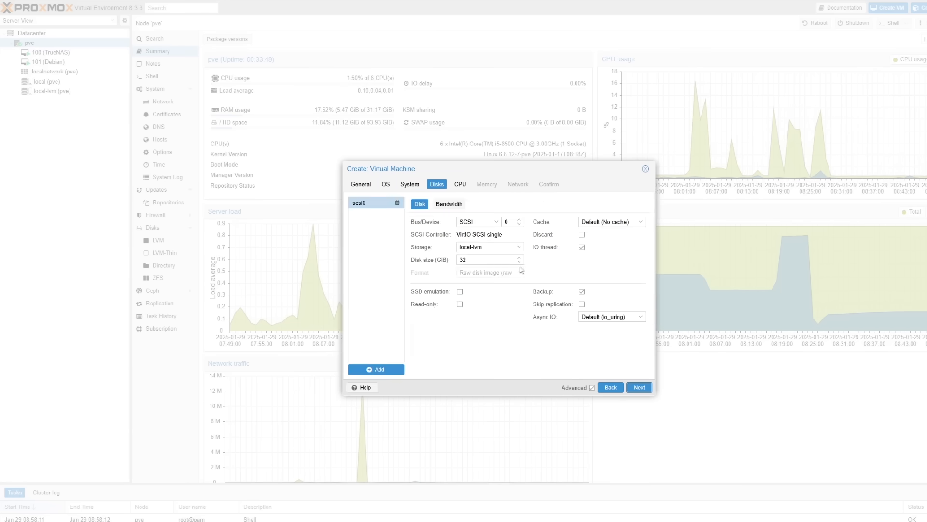
{"action": "type", "text": "128"}
{"action": "left_click", "coordinate": [612, 221]}
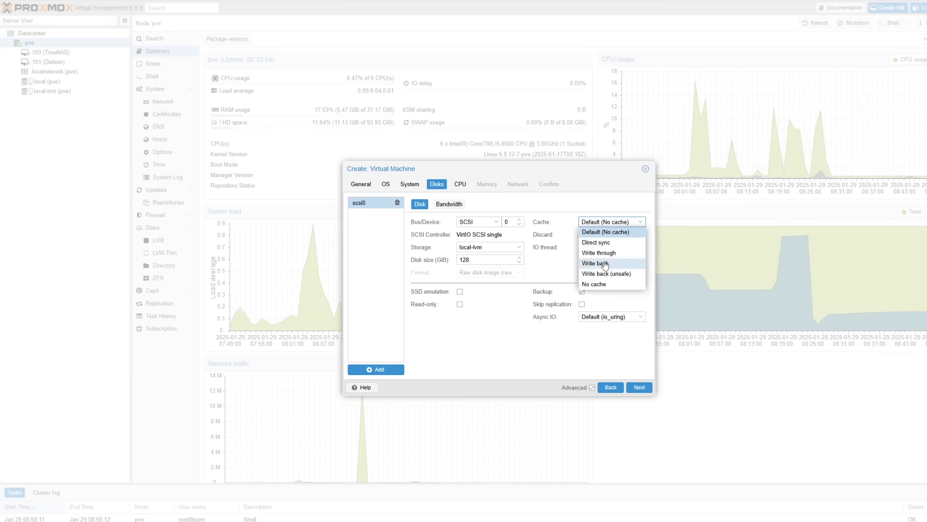
{"action": "left_click", "coordinate": [609, 265]}
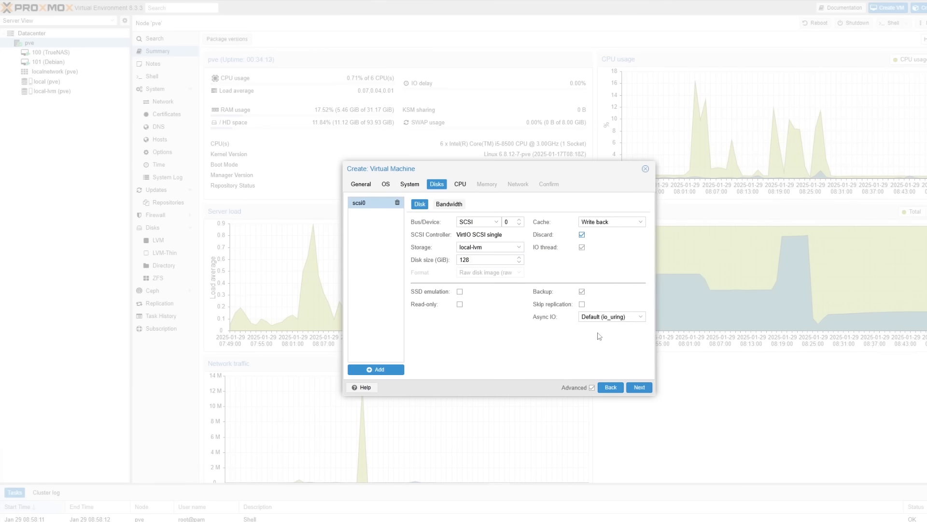
- Keep 4 cores, 16348 MiB memory and VirtIO networking, then finish creating the Win10 VM
{"action": "left_click", "coordinate": [638, 387]}
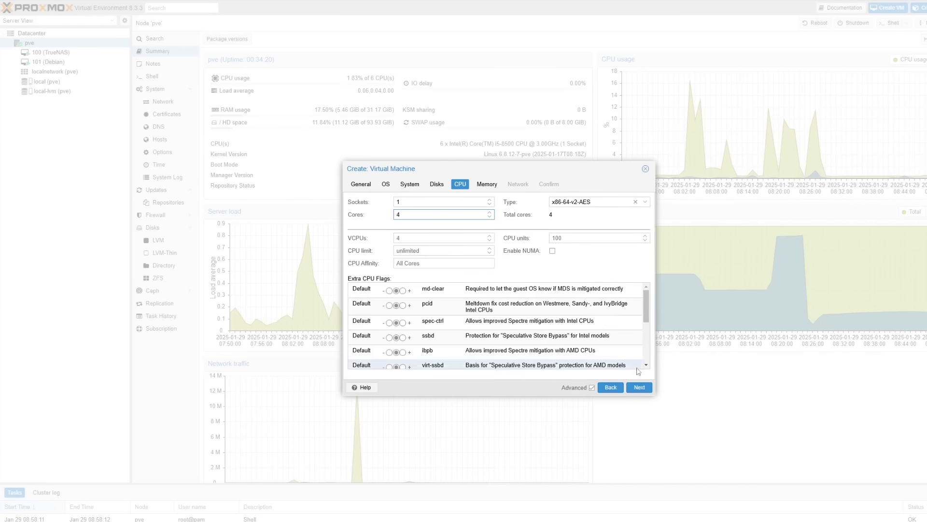
{"action": "left_click", "coordinate": [639, 388]}
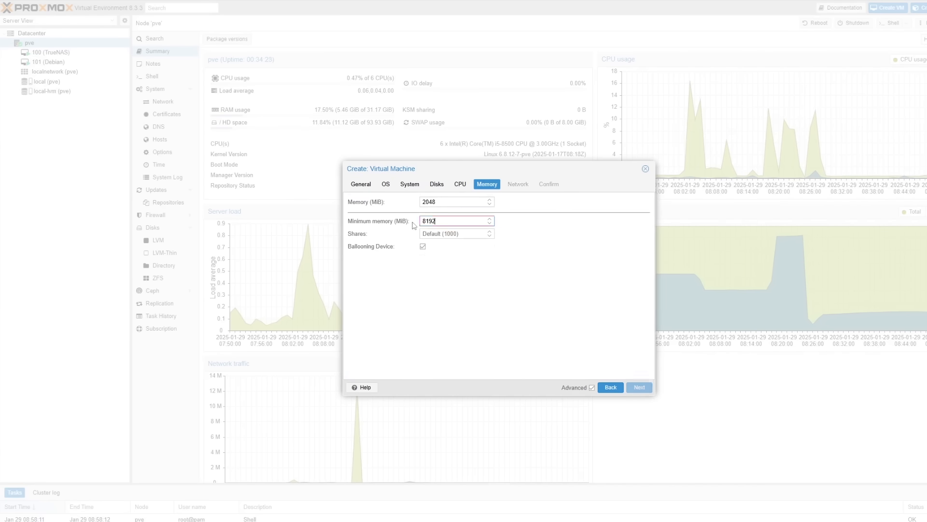
{"action": "left_click", "coordinate": [639, 388]}
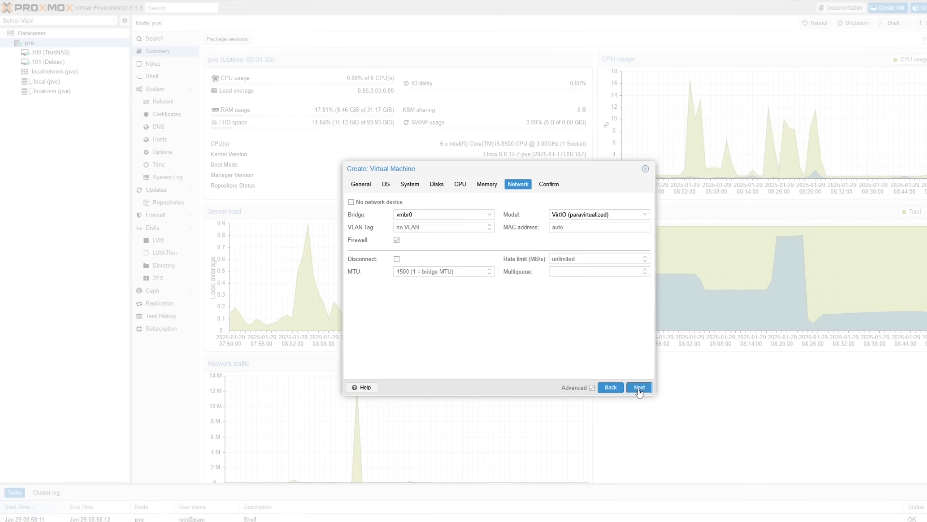
{"action": "left_click", "coordinate": [639, 388]}
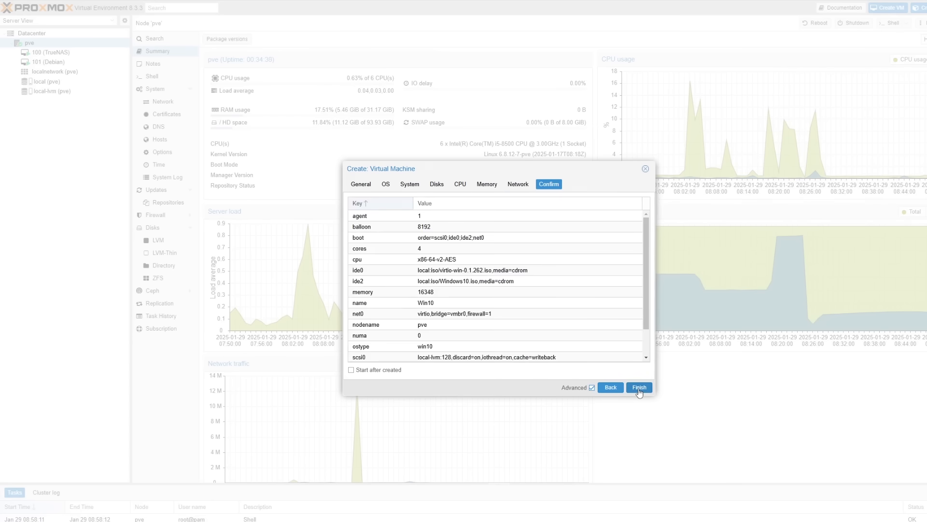
{"action": "left_click", "coordinate": [640, 388]}
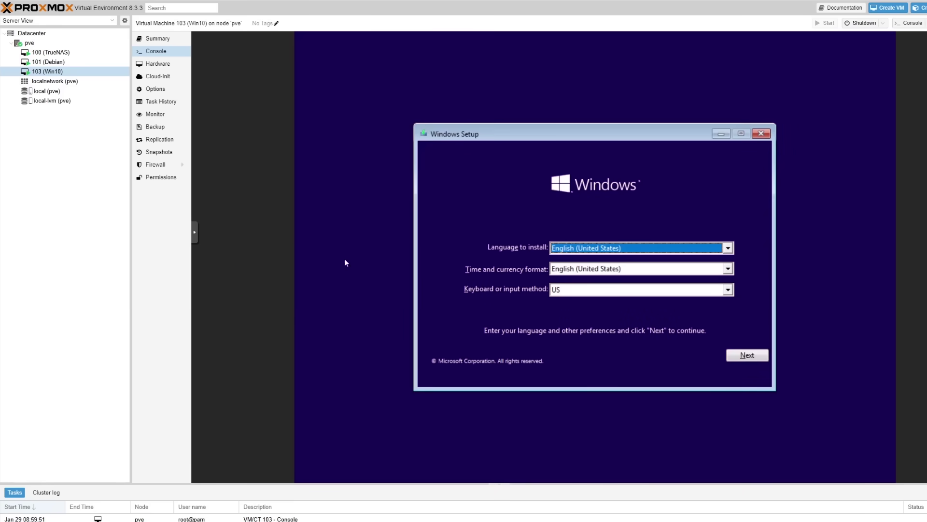
- Start Windows 10 setup without a product key, choose the edition, accept the license and pick Custom install
{"action": "left_click", "coordinate": [749, 356]}
{"action": "left_click", "coordinate": [606, 266]}
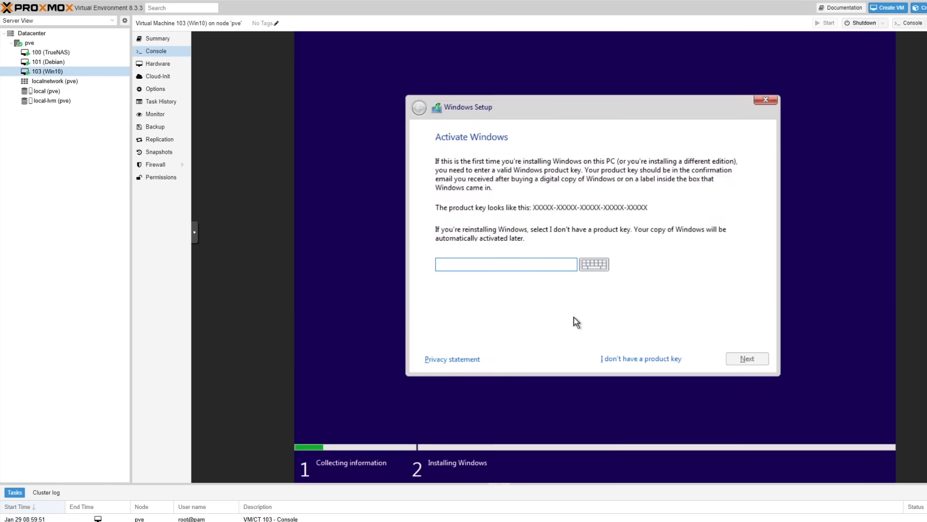
{"action": "left_click", "coordinate": [641, 358]}
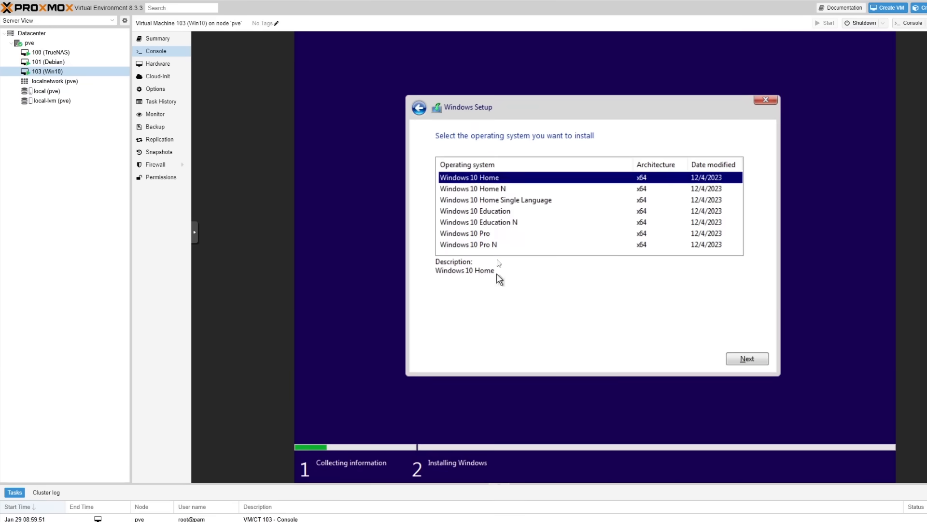
{"action": "left_click", "coordinate": [507, 233]}
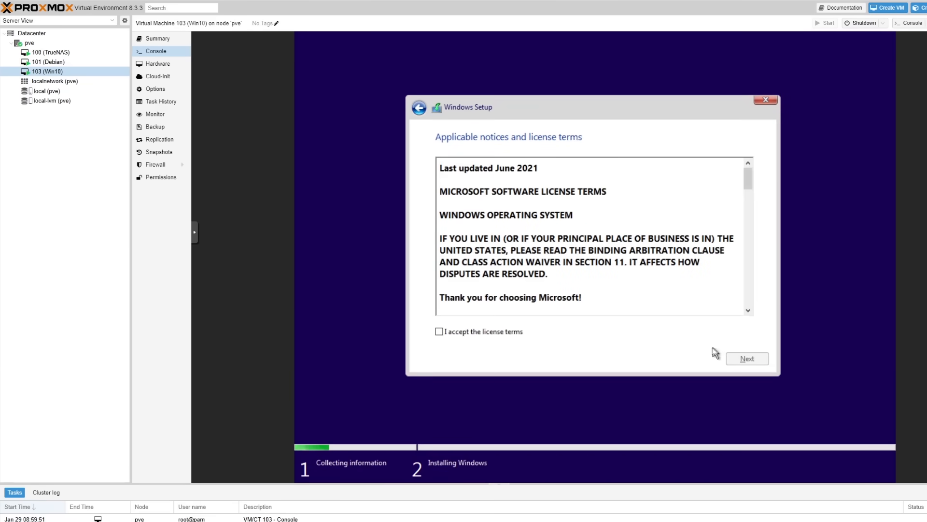
{"action": "left_click", "coordinate": [746, 359]}
{"action": "left_click", "coordinate": [536, 210]}
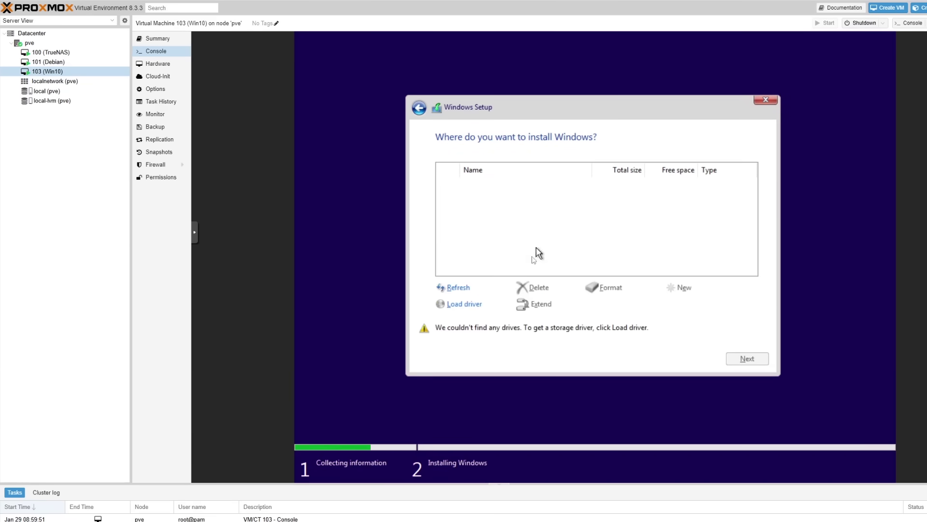
- Load the VirtIO SCSI storage driver from D:\vioscsi\w10\amd64
{"action": "left_click", "coordinate": [476, 307]}
{"action": "left_click", "coordinate": [627, 308]}
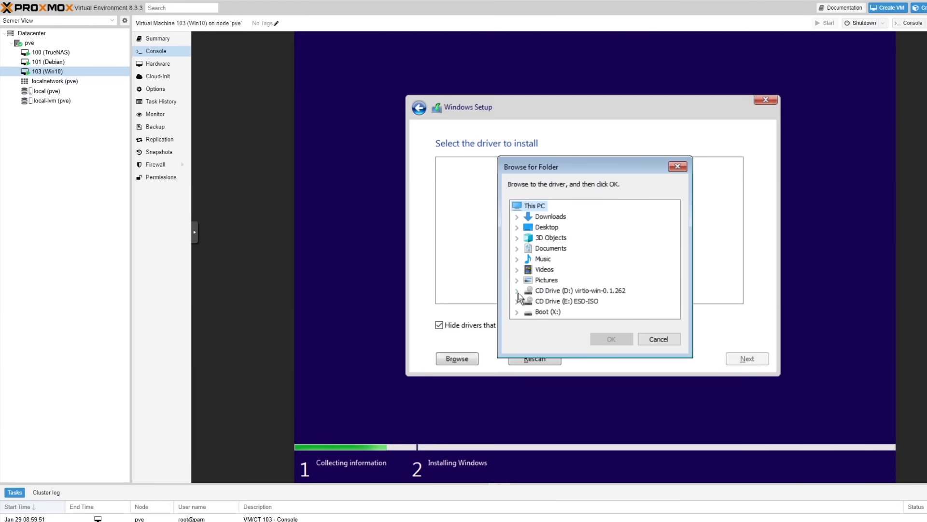
{"action": "left_click", "coordinate": [519, 296]}
{"action": "scroll", "coordinate": [529, 269], "scroll_direction": "down", "scroll_amount": 5}
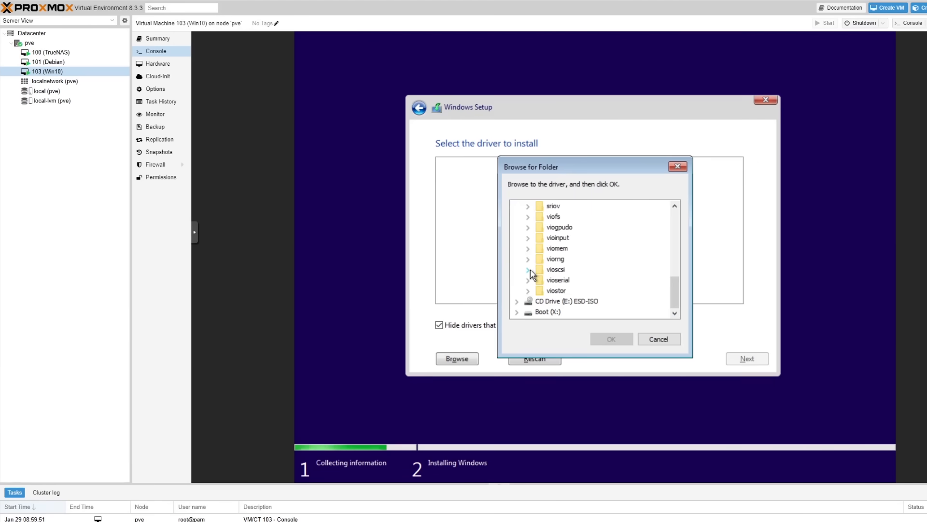
{"action": "left_click", "coordinate": [531, 272]}
{"action": "left_click", "coordinate": [566, 249]}
{"action": "left_click", "coordinate": [611, 338]}
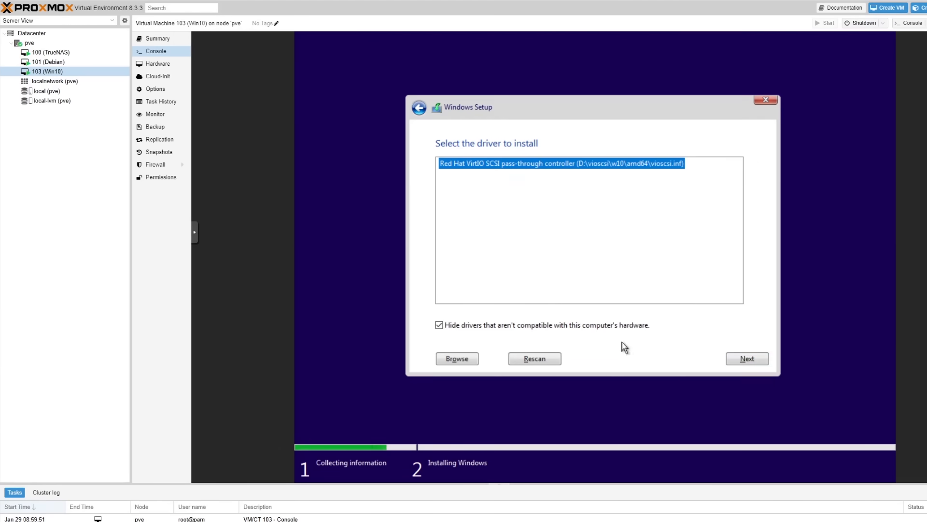
{"action": "left_click", "coordinate": [736, 362]}
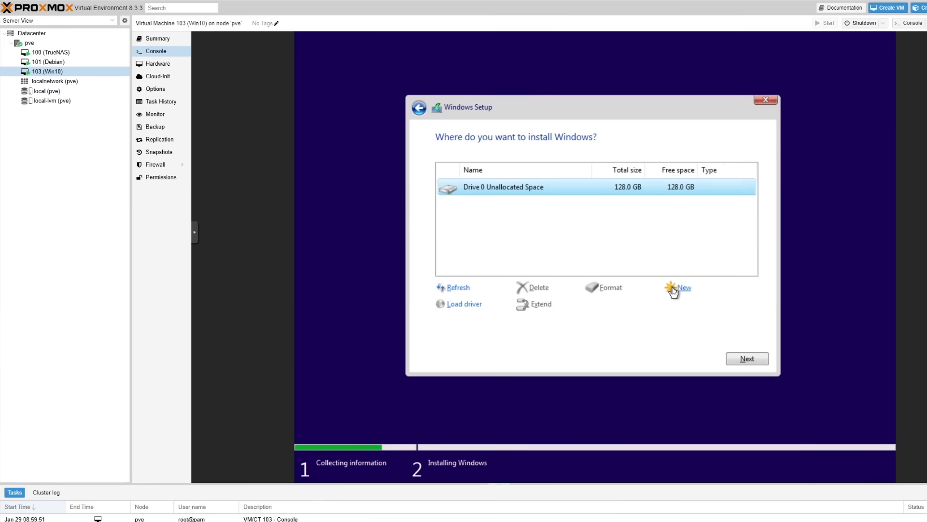
- Create a new partition on the 128 GB unallocated drive and install Windows onto it
{"action": "left_click", "coordinate": [678, 287]}
{"action": "left_click", "coordinate": [706, 305]}
{"action": "left_click", "coordinate": [673, 309]}
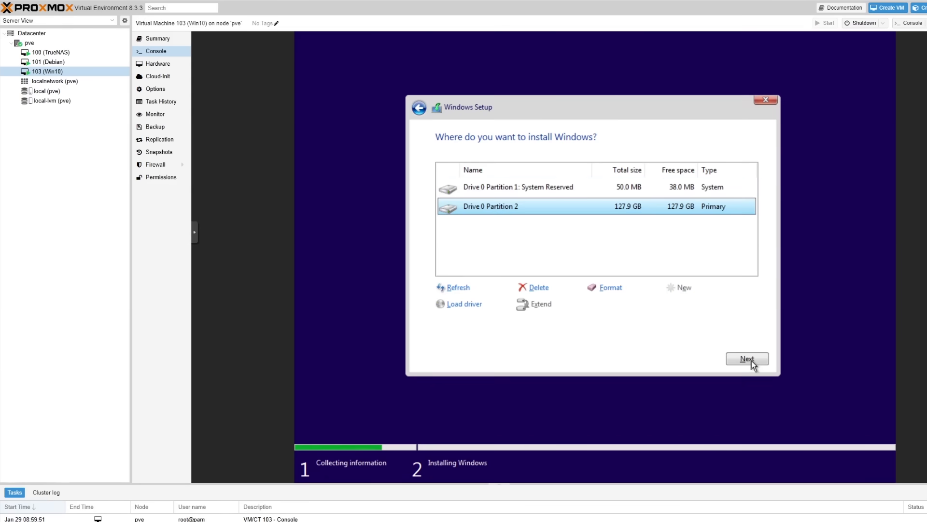
{"action": "left_click", "coordinate": [751, 361]}
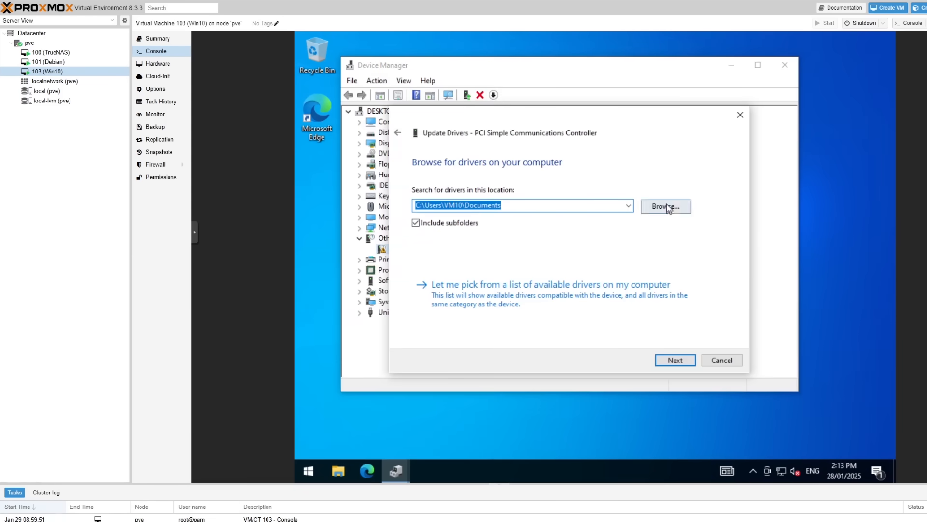
- Point the driver update wizard at CD Drive (D:) virtio-win and install the VirtIO Serial Driver
{"action": "left_click", "coordinate": [665, 206]}
{"action": "left_click", "coordinate": [545, 207]}
{"action": "scroll", "coordinate": [565, 254], "scroll_direction": "down", "scroll_amount": 3}
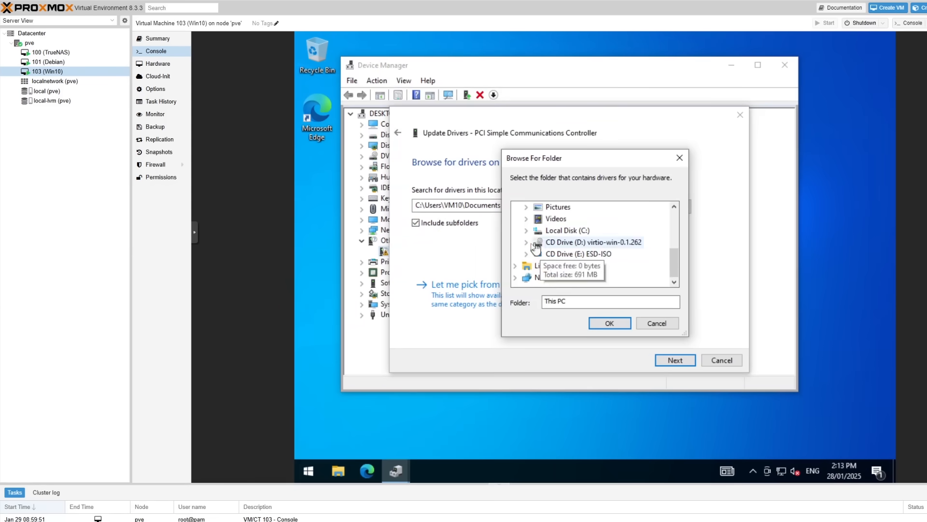
{"action": "left_click", "coordinate": [527, 254]}
{"action": "scroll", "coordinate": [579, 239], "scroll_direction": "down", "scroll_amount": 2}
{"action": "left_click", "coordinate": [582, 208]}
{"action": "left_click", "coordinate": [610, 323]}
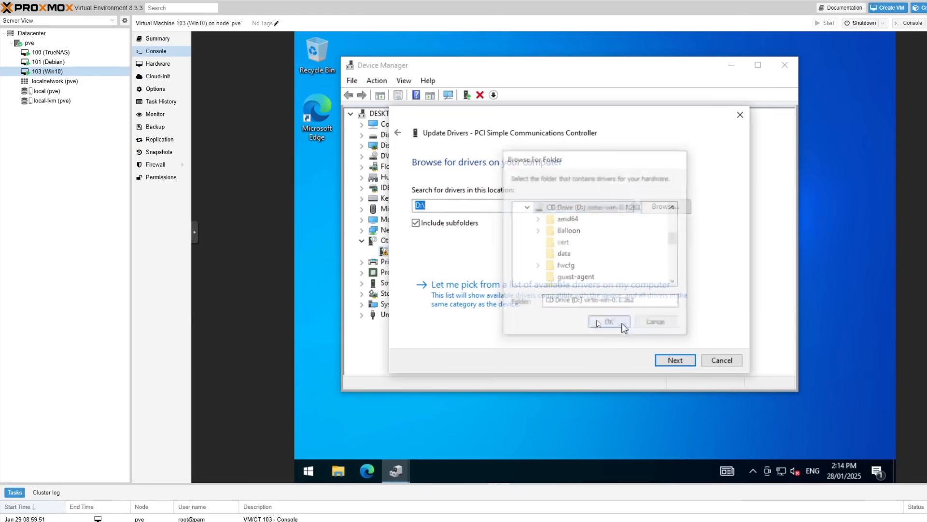
{"action": "left_click", "coordinate": [674, 361]}
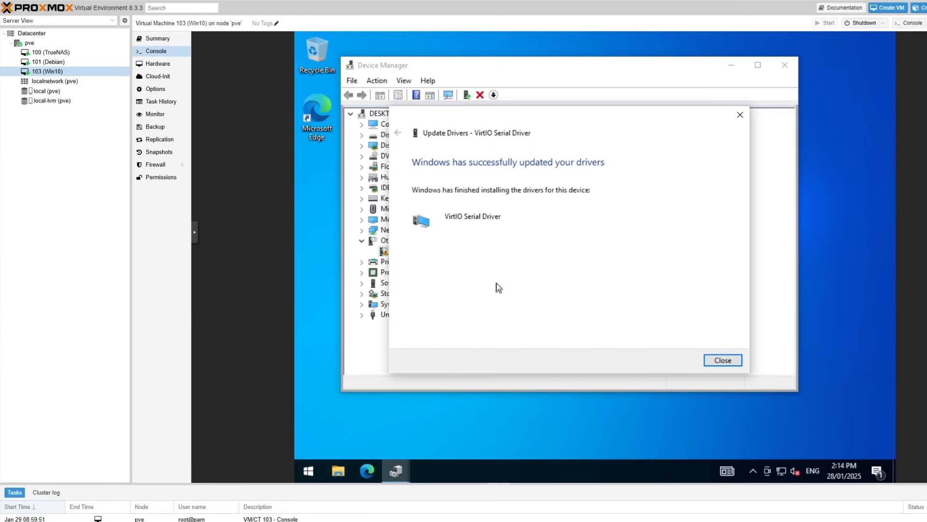
{"action": "left_click", "coordinate": [723, 359]}
- Collapse System devices and expand Display adapters to check the VM's graphics adapter
{"action": "left_click", "coordinate": [361, 135]}
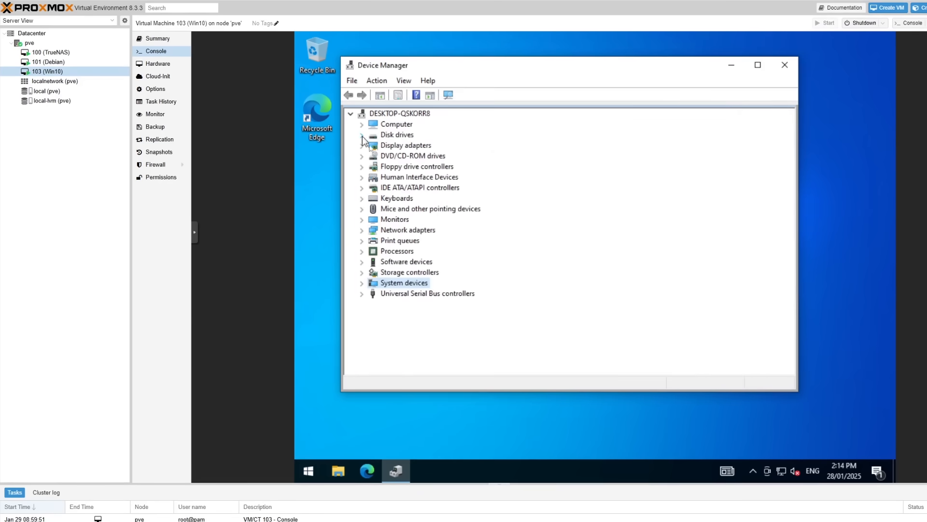
{"action": "left_click", "coordinate": [362, 155]}
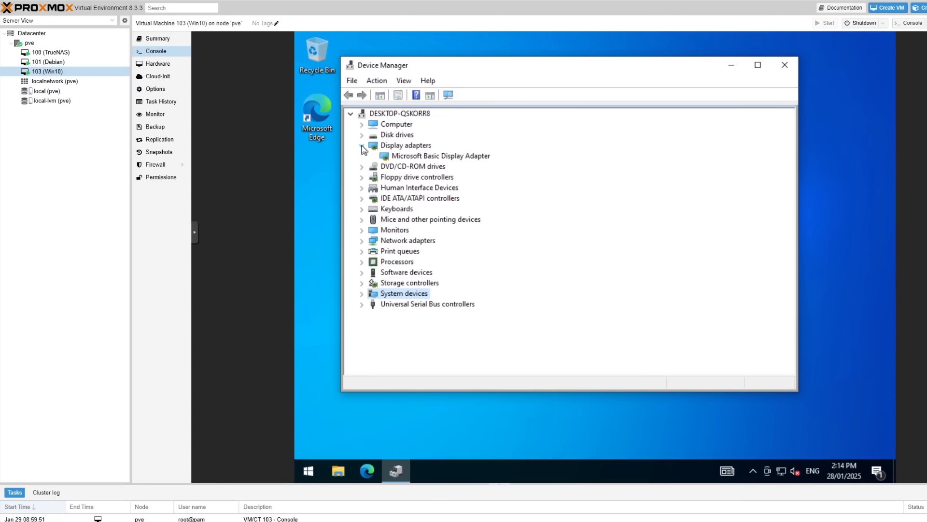
{"action": "left_click", "coordinate": [361, 145]}
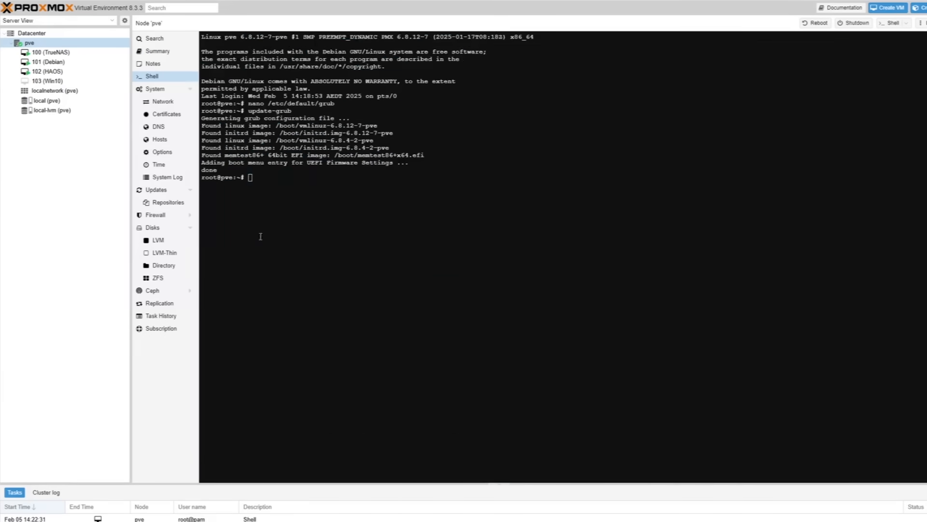
{"action": "type", "text": "update-grub"}
- Run update-grub in the pve shell to regenerate the host's boot configuration
{"action": "key", "text": "Return"}
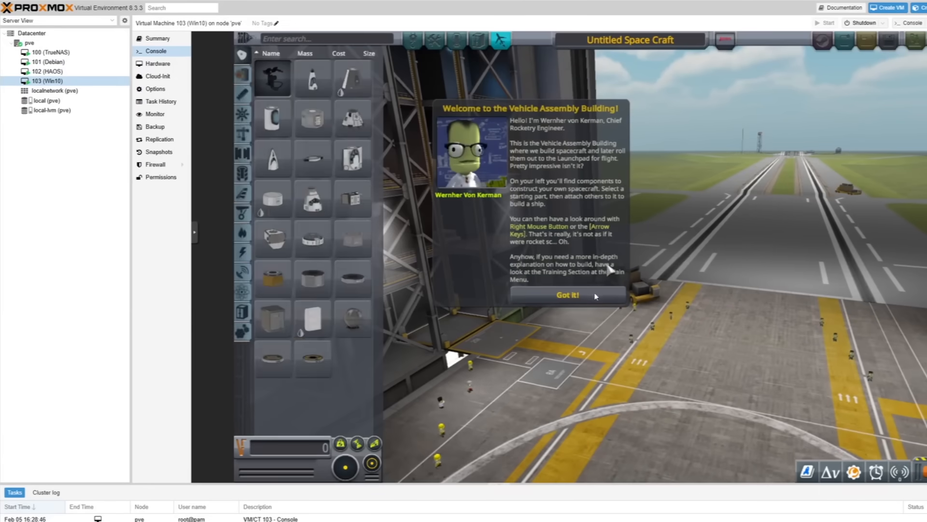
- Dismiss the welcome dialog, place a Mk1 Cockpit and attach a fuel tank beneath it
{"action": "left_click", "coordinate": [568, 295]}
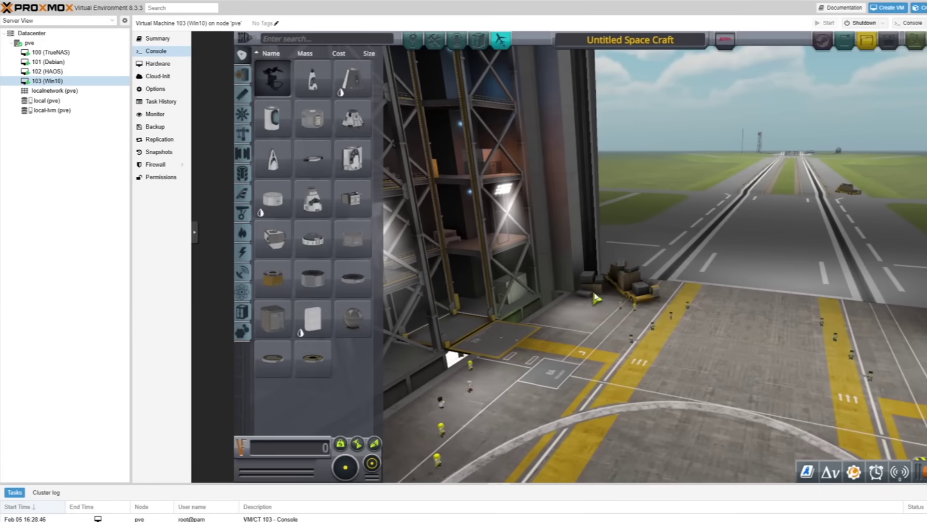
{"action": "left_click", "coordinate": [312, 80]}
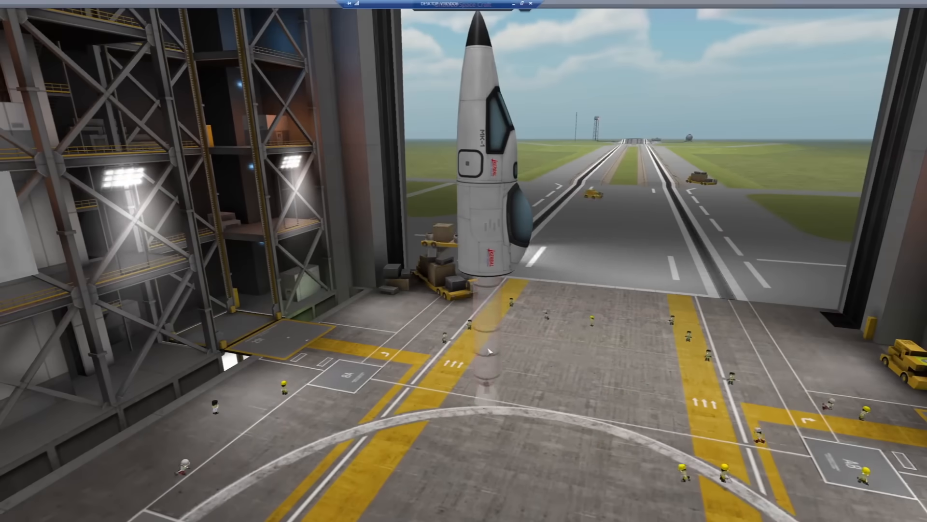
{"action": "left_click", "coordinate": [491, 317]}
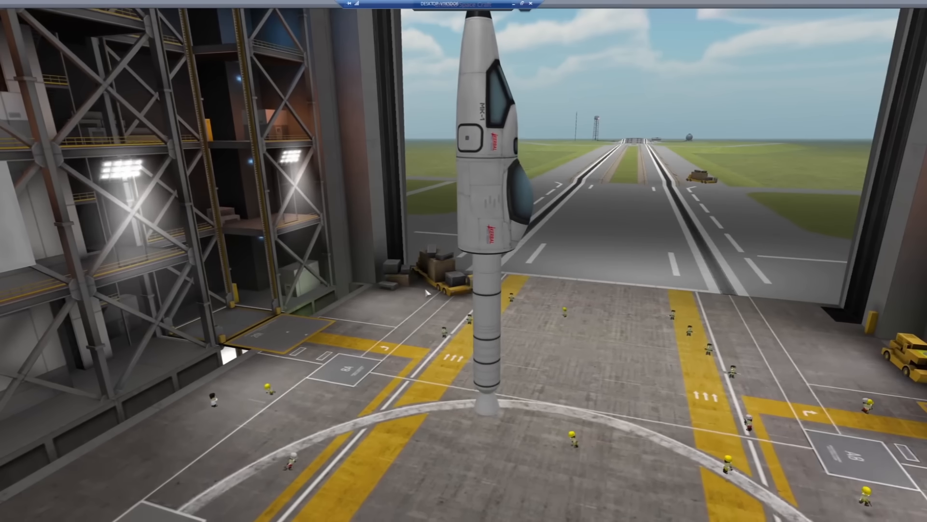
{"action": "scroll", "coordinate": [542, 71], "scroll_direction": "up", "scroll_amount": 2}
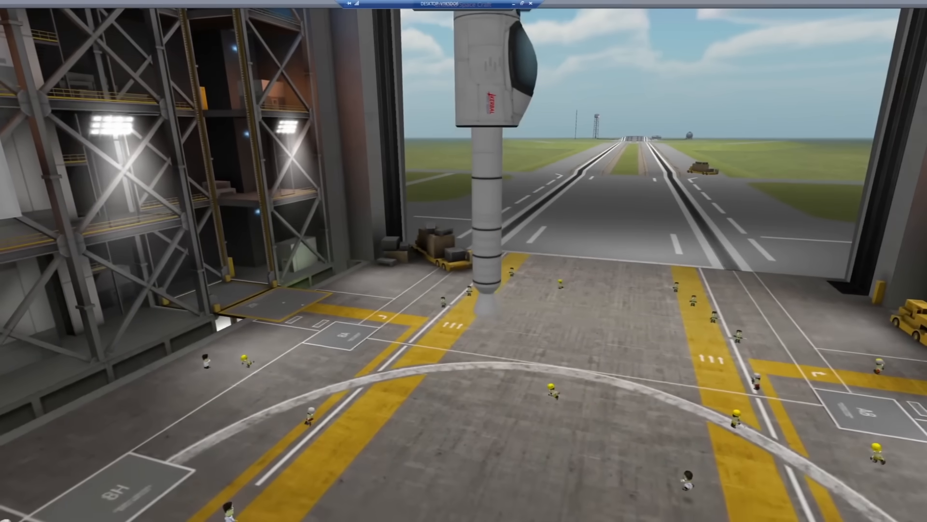